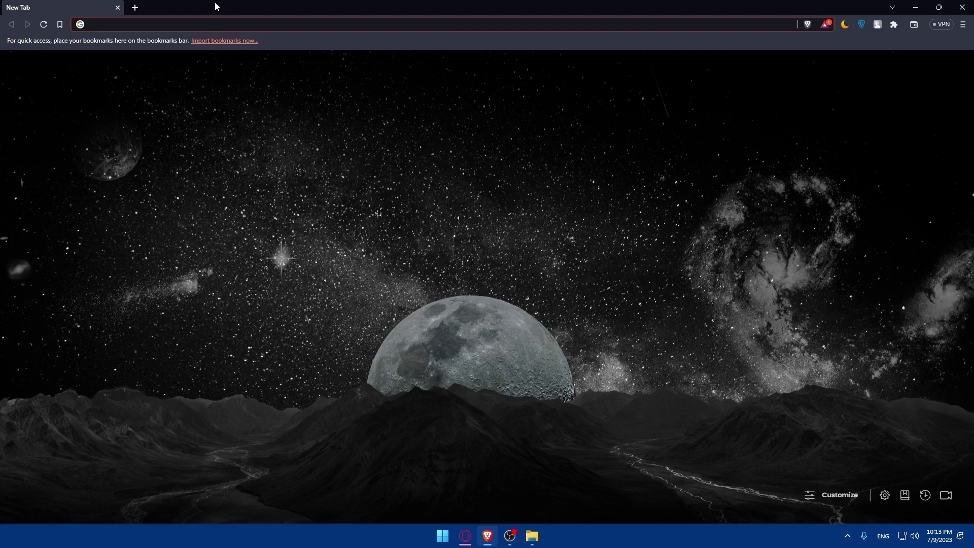
Step: Go to editorx.com from the new tab's address bar
{"action": "type", "text": "editp"}
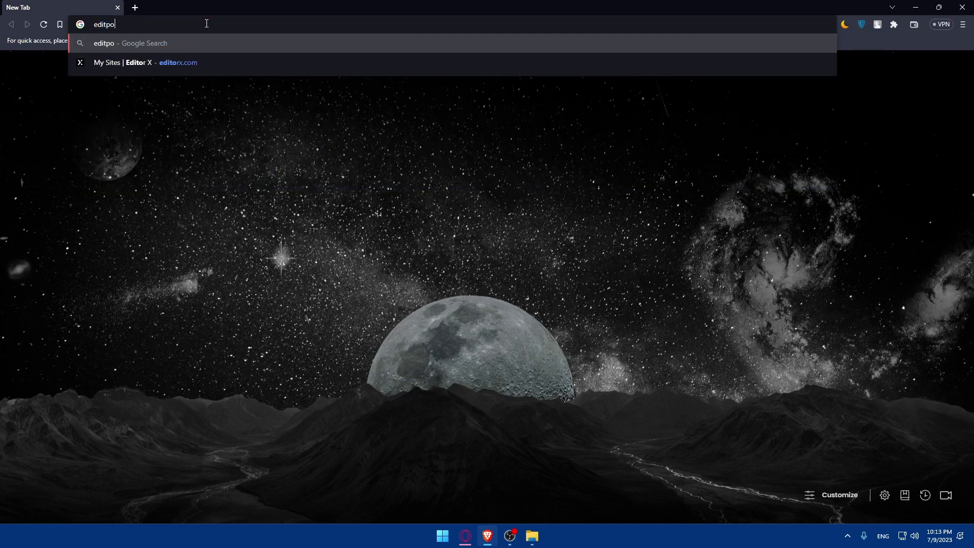
{"action": "key", "text": "BackSpace"}
{"action": "type", "text": "orx.com"}
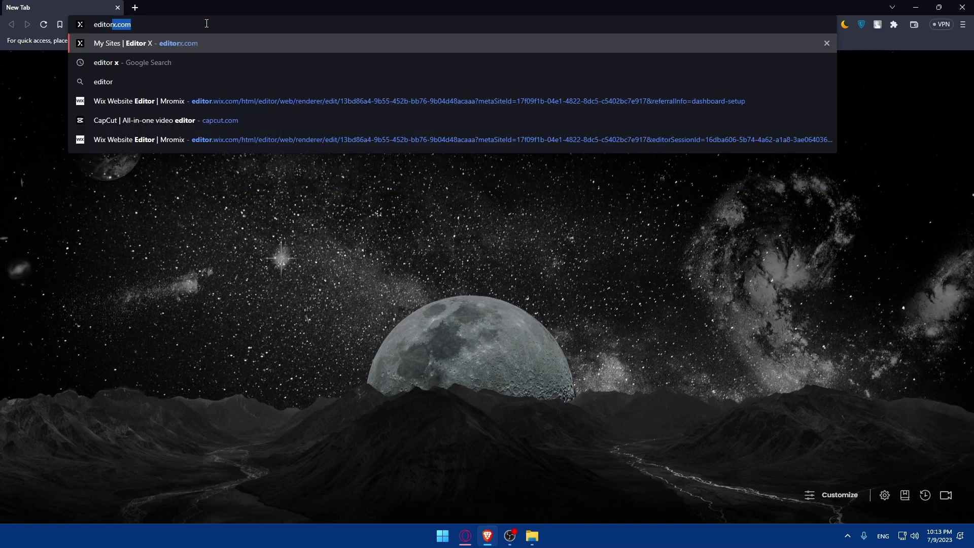
{"action": "key", "text": "Return"}
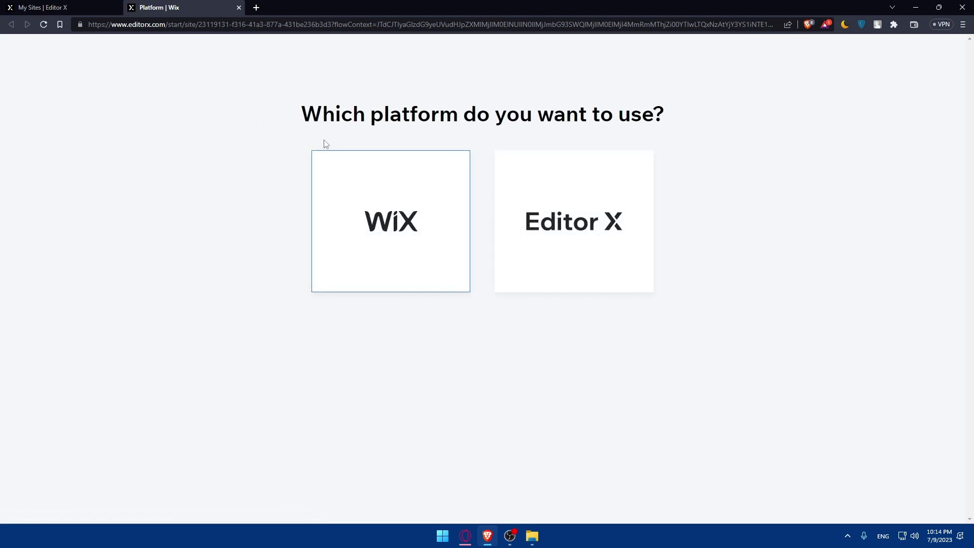
Step: Choose Editor X, compare Wireframes and Templates, browse the gallery, then close the start page
{"action": "left_click", "coordinate": [552, 202]}
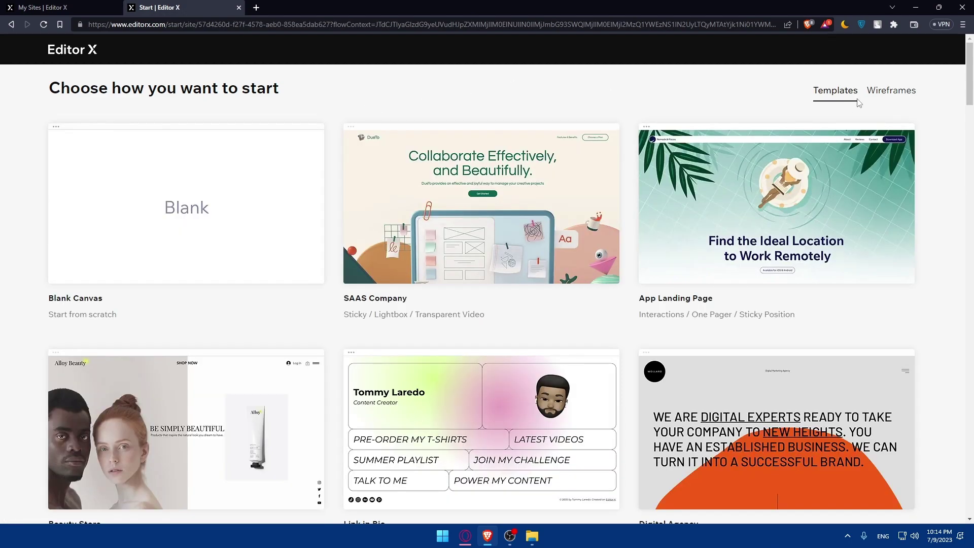
{"action": "left_click", "coordinate": [893, 92]}
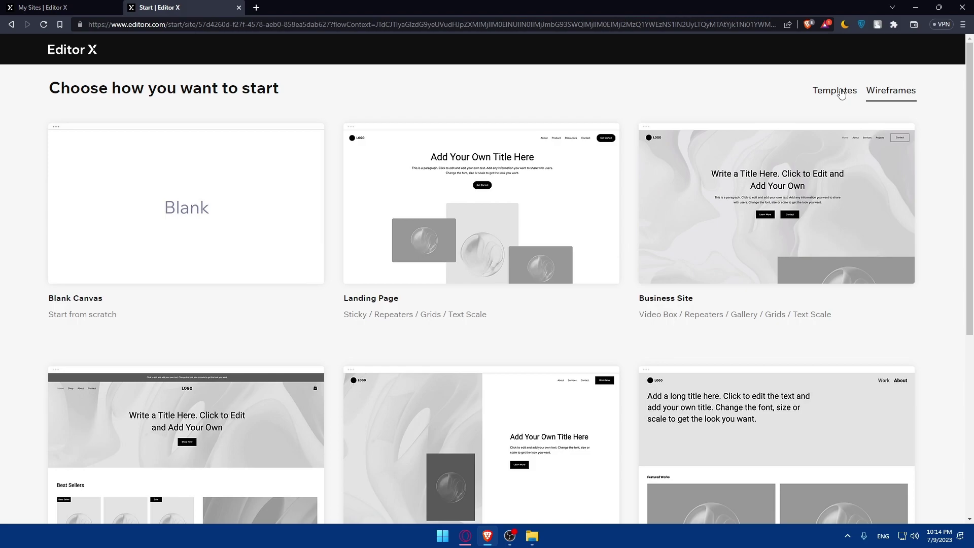
{"action": "left_click", "coordinate": [837, 91]}
{"action": "scroll", "coordinate": [786, 117], "scroll_direction": "down", "scroll_amount": 2}
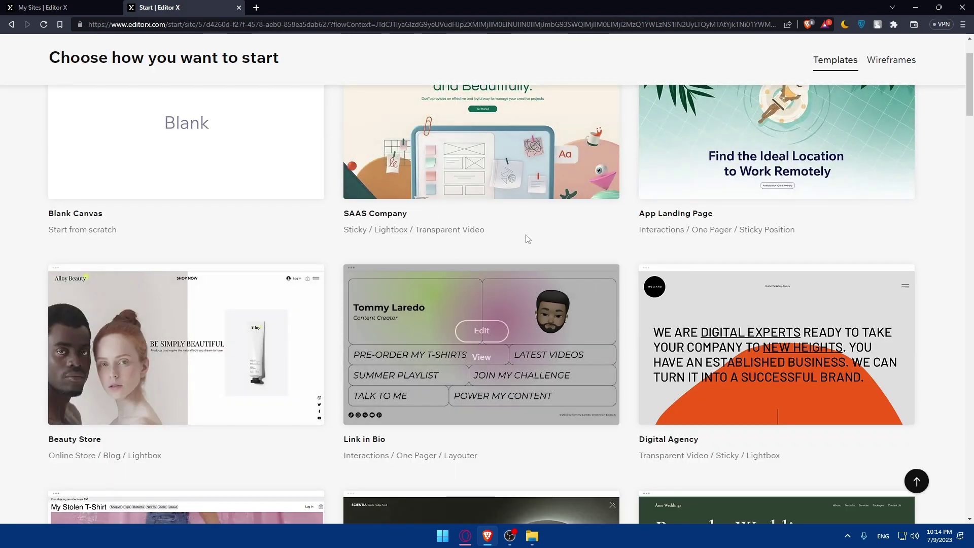
{"action": "scroll", "coordinate": [532, 238], "scroll_direction": "down", "scroll_amount": 10}
{"action": "scroll", "coordinate": [532, 238], "scroll_direction": "down", "scroll_amount": 15}
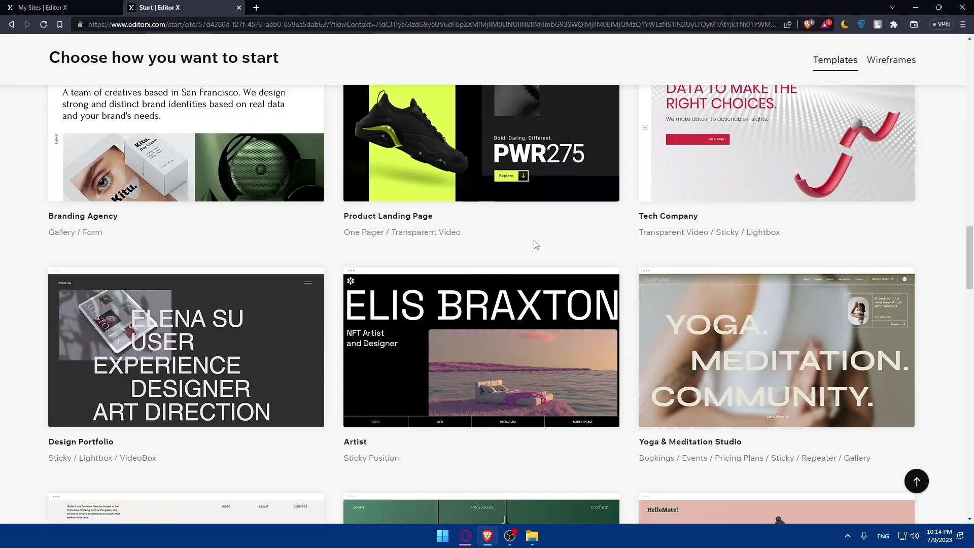
{"action": "left_click", "coordinate": [238, 7]}
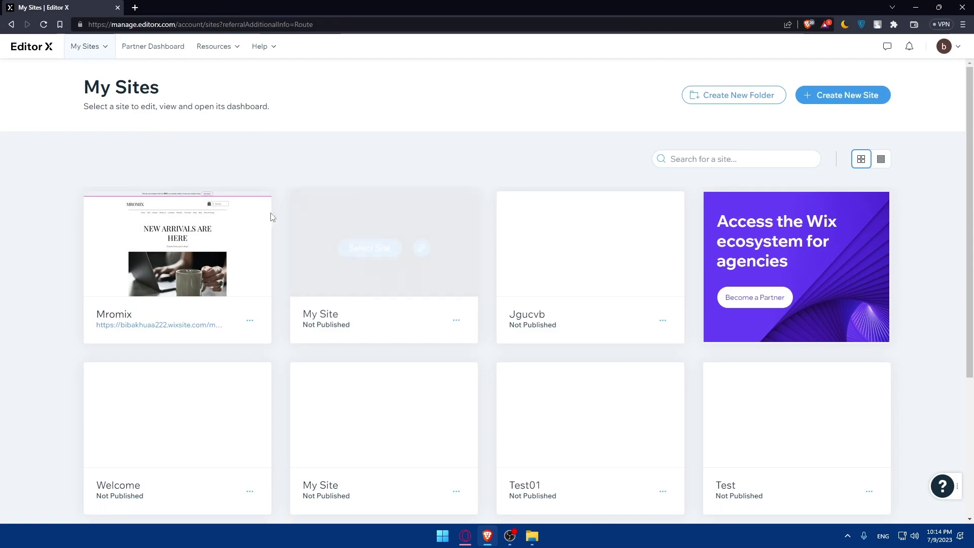
Step: Show and then dismiss the Site Actions menu on the Mromix card
{"action": "left_click", "coordinate": [249, 320]}
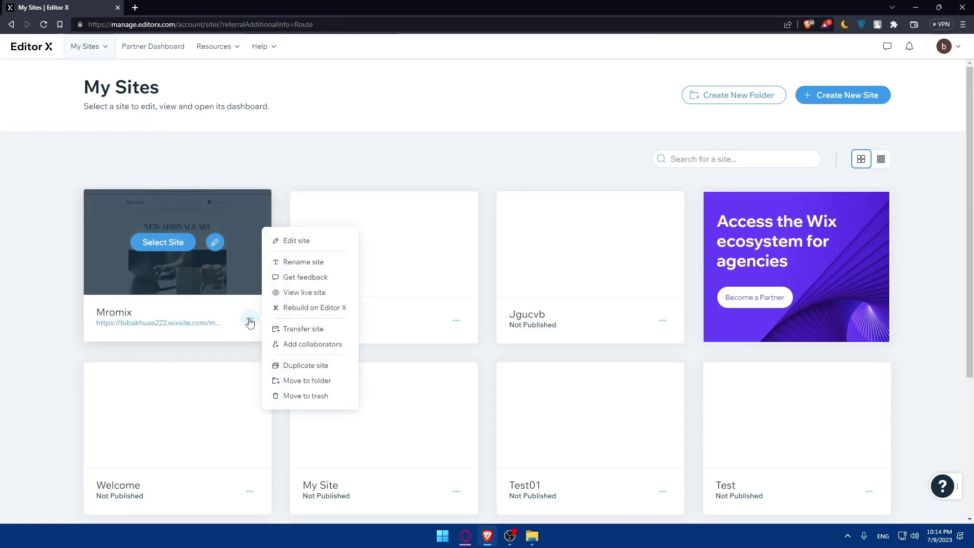
{"action": "left_click", "coordinate": [242, 148]}
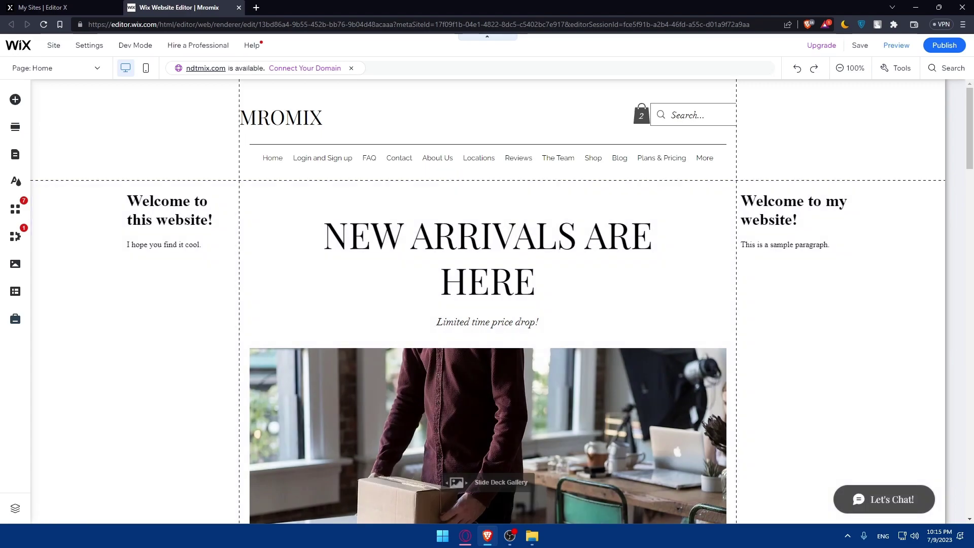
{"action": "scroll", "coordinate": [544, 271], "scroll_direction": "down", "scroll_amount": 15}
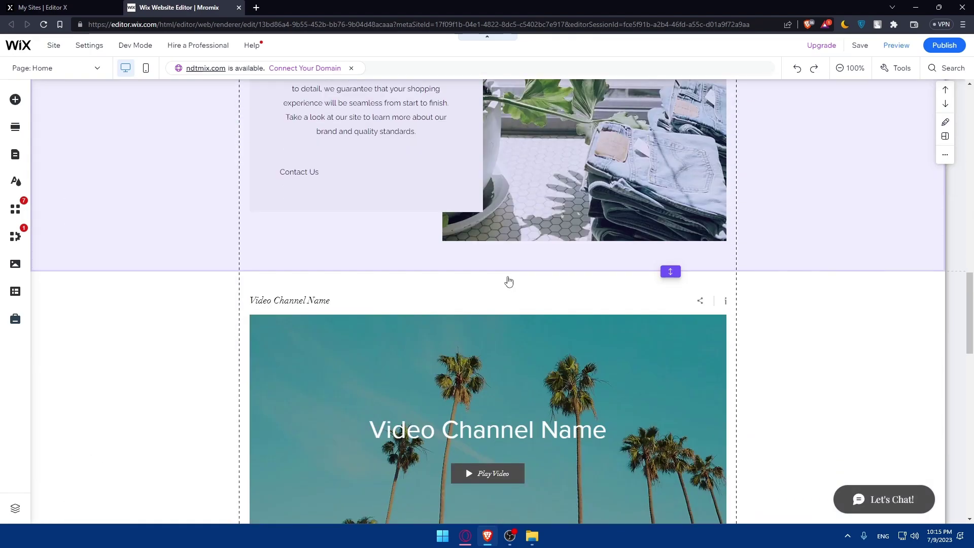
{"action": "scroll", "coordinate": [509, 280], "scroll_direction": "up", "scroll_amount": 15}
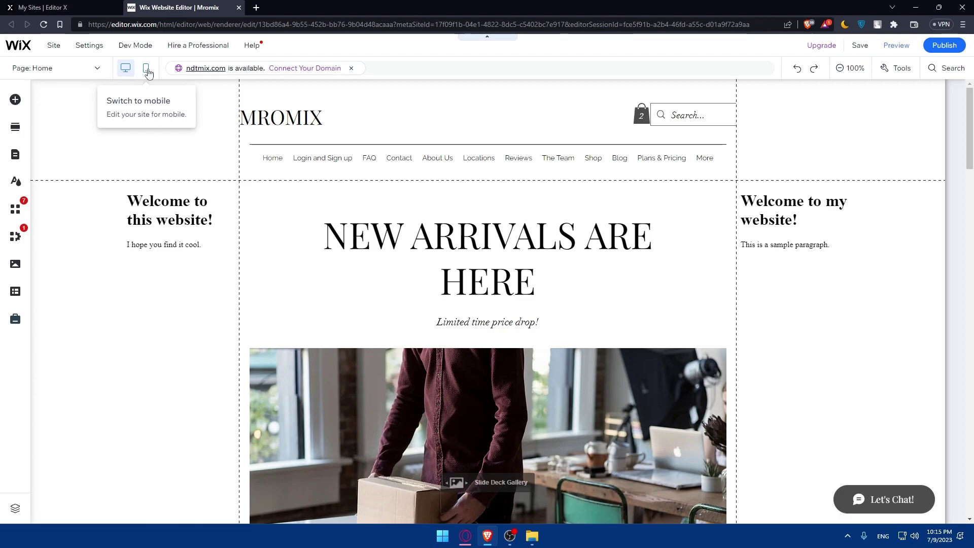
{"action": "left_click", "coordinate": [83, 70]}
{"action": "scroll", "coordinate": [30, 253], "scroll_direction": "down", "scroll_amount": 5}
{"action": "scroll", "coordinate": [28, 208], "scroll_direction": "up", "scroll_amount": 5}
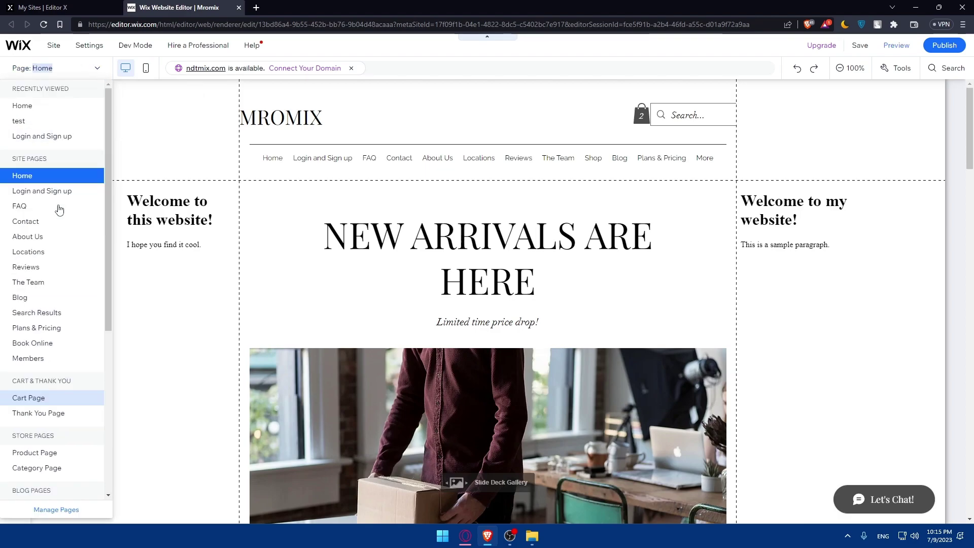
{"action": "left_click", "coordinate": [97, 71]}
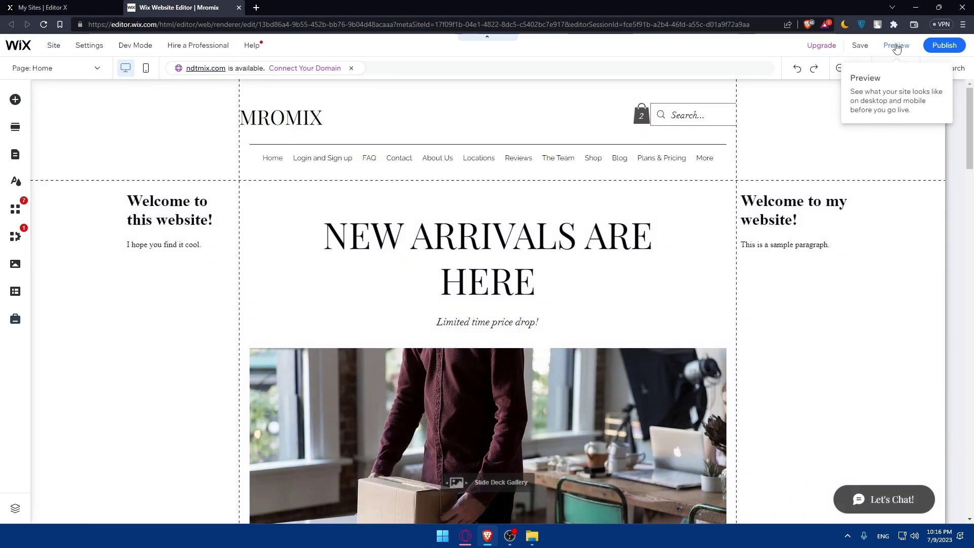
Step: Preview the site, scroll through it, and view then close the lavender tote quick view
{"action": "left_click", "coordinate": [896, 46]}
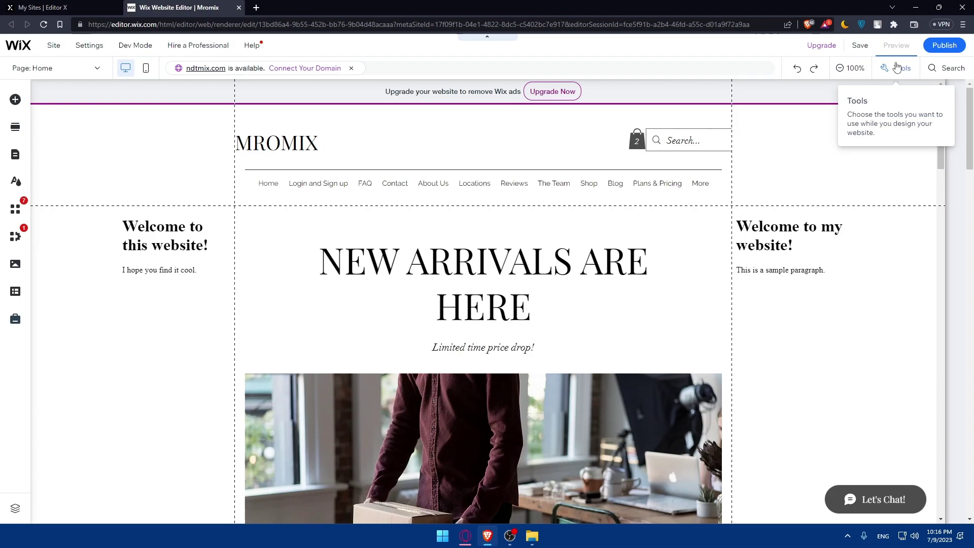
{"action": "scroll", "coordinate": [530, 187], "scroll_direction": "down", "scroll_amount": 10}
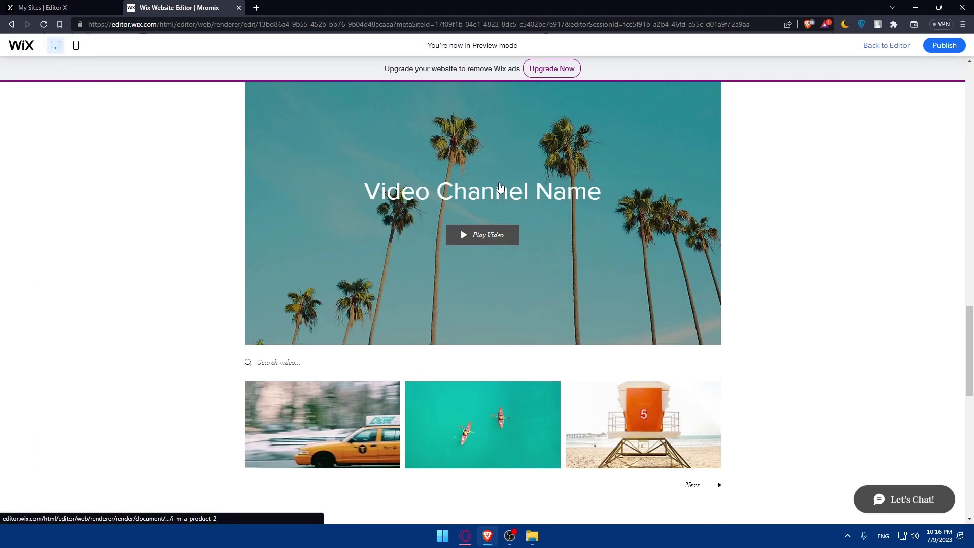
{"action": "scroll", "coordinate": [500, 187], "scroll_direction": "down", "scroll_amount": 10}
{"action": "scroll", "coordinate": [400, 248], "scroll_direction": "up", "scroll_amount": 15}
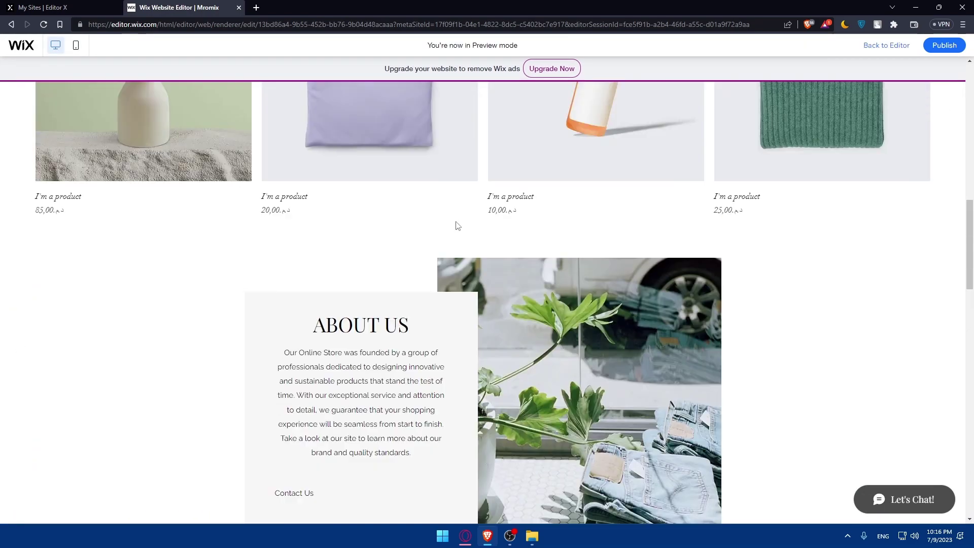
{"action": "scroll", "coordinate": [457, 226], "scroll_direction": "down", "scroll_amount": 5}
{"action": "scroll", "coordinate": [383, 237], "scroll_direction": "up", "scroll_amount": 5}
{"action": "scroll", "coordinate": [382, 234], "scroll_direction": "down", "scroll_amount": 3}
{"action": "scroll", "coordinate": [376, 224], "scroll_direction": "up", "scroll_amount": 8}
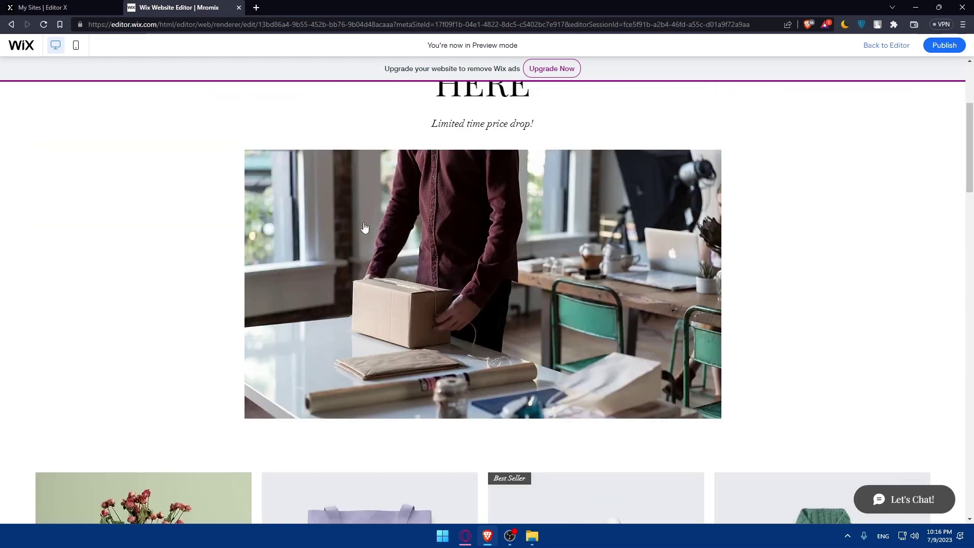
{"action": "scroll", "coordinate": [365, 227], "scroll_direction": "down", "scroll_amount": 10}
{"action": "left_click", "coordinate": [317, 172]}
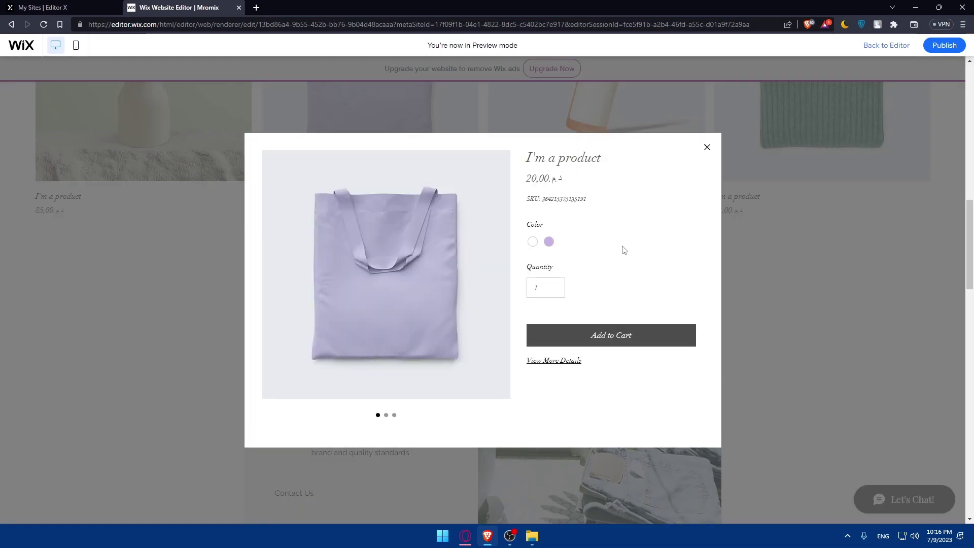
{"action": "left_click", "coordinate": [707, 147]}
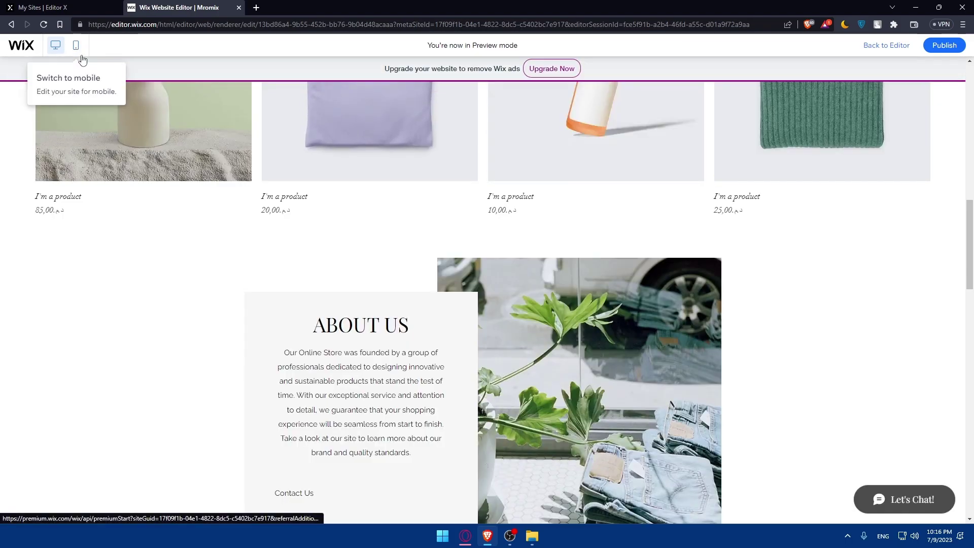
Step: Check the mobile preview, then go back to the editor
{"action": "left_click", "coordinate": [77, 47]}
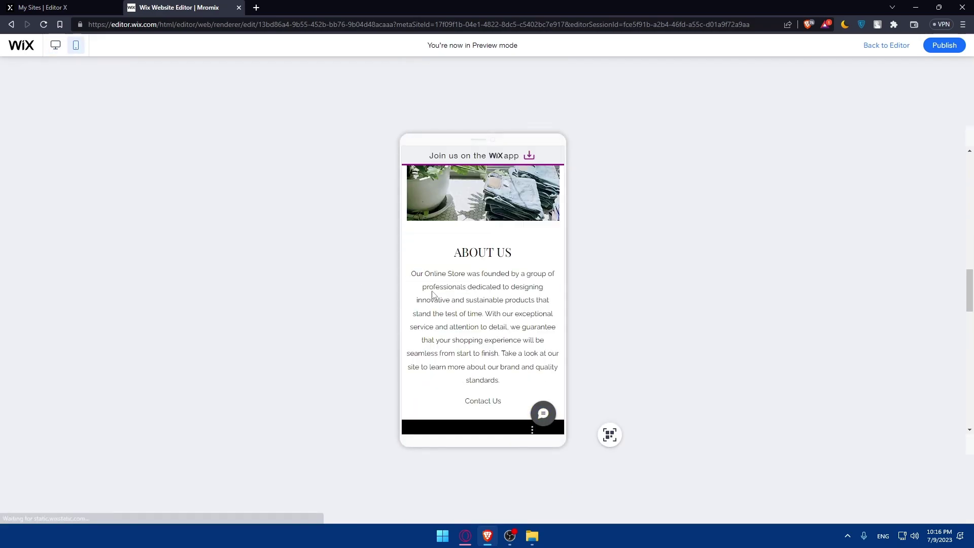
{"action": "scroll", "coordinate": [487, 295], "scroll_direction": "up", "scroll_amount": 10}
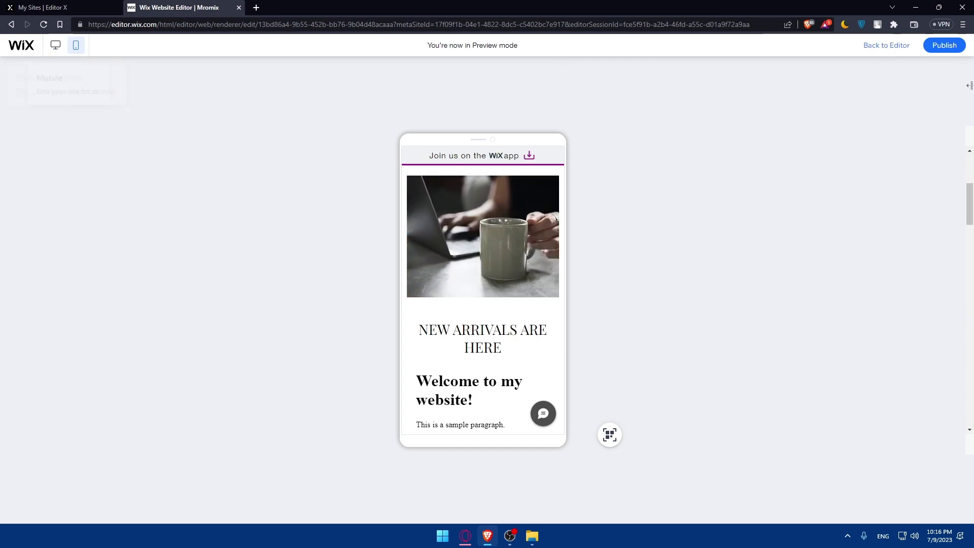
{"action": "left_click", "coordinate": [886, 46]}
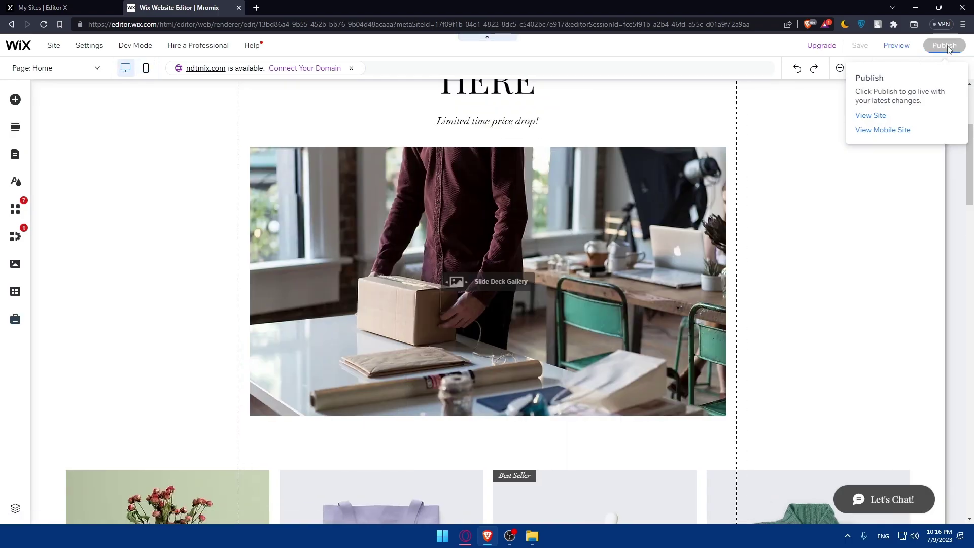
Step: Publish the Mromix site and highlight its live address in the confirmation
{"action": "left_click", "coordinate": [944, 46]}
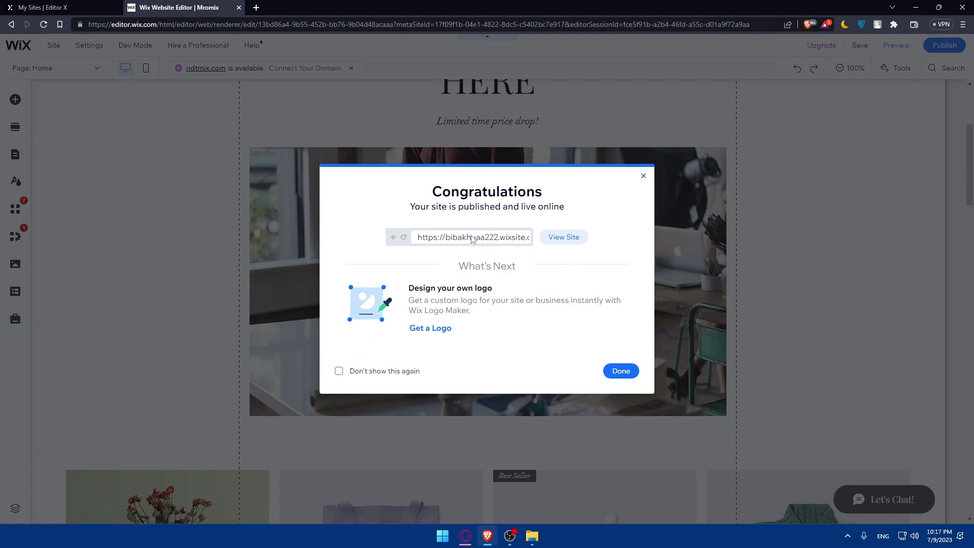
{"action": "left_click_drag", "start_coordinate": [471, 238], "coordinate": [530, 239]}
{"action": "left_click", "coordinate": [542, 277]}
Step: Close the Congratulations dialog to return to the Mromix Home page
{"action": "left_click", "coordinate": [644, 177]}
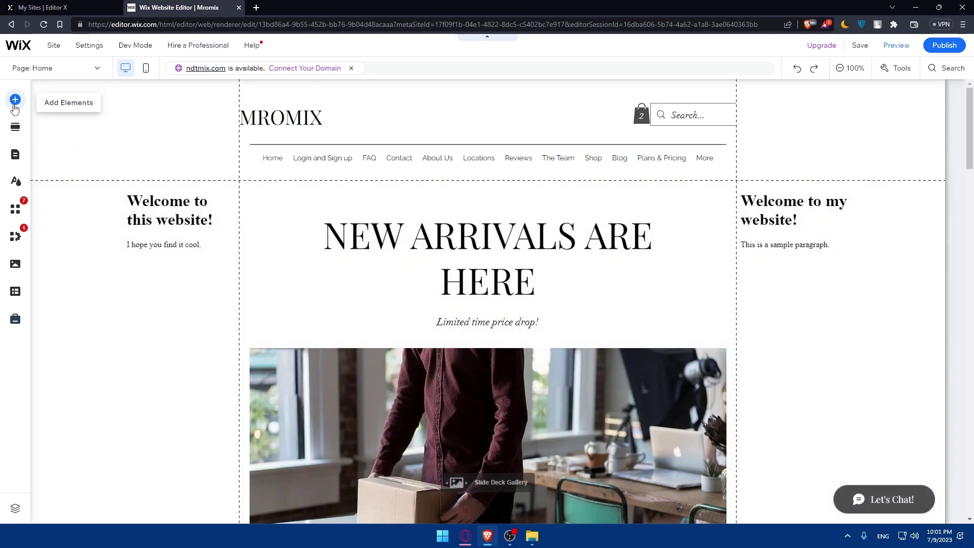
Step: Open Add Elements and browse the Text styles: Themed Text, Titles and Paragraphs
{"action": "left_click", "coordinate": [14, 105]}
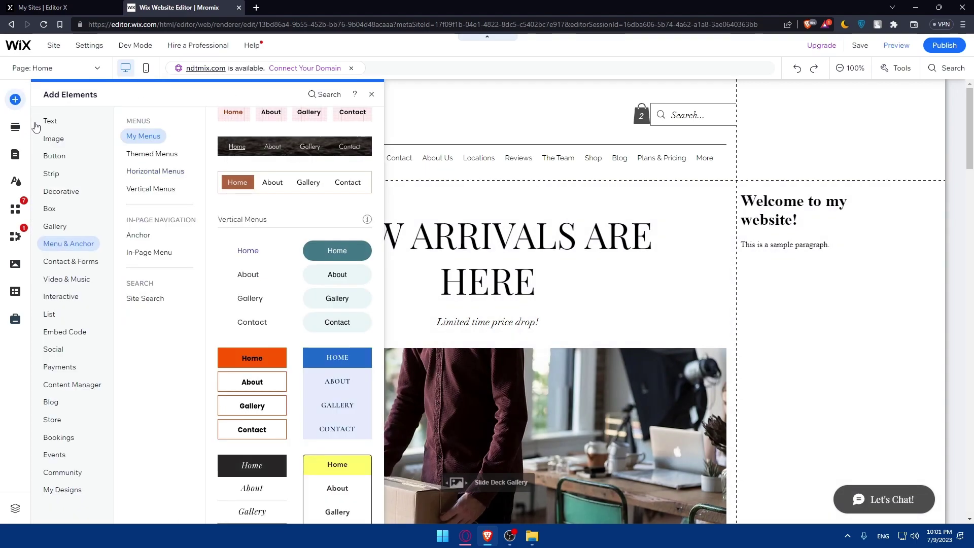
{"action": "left_click", "coordinate": [53, 121]}
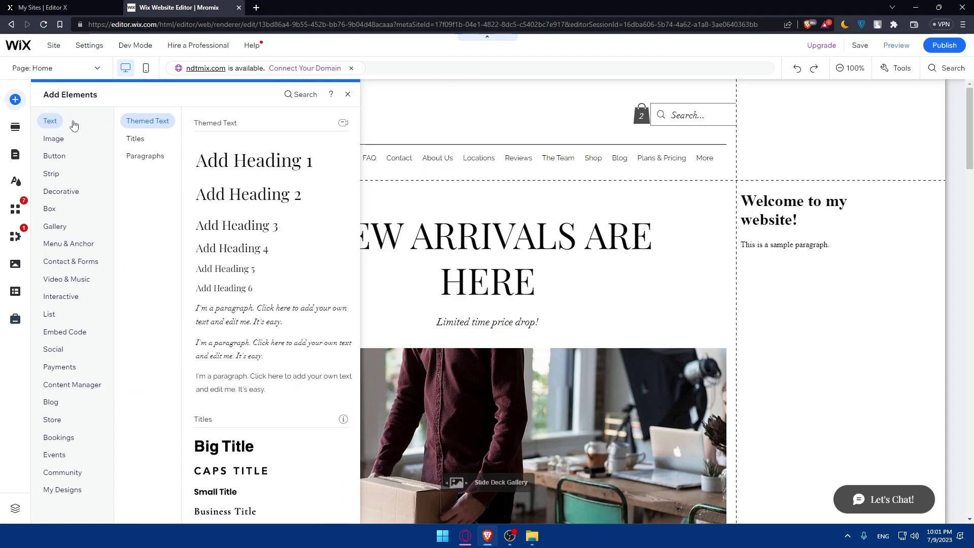
{"action": "left_click", "coordinate": [137, 140]}
{"action": "left_click", "coordinate": [140, 157]}
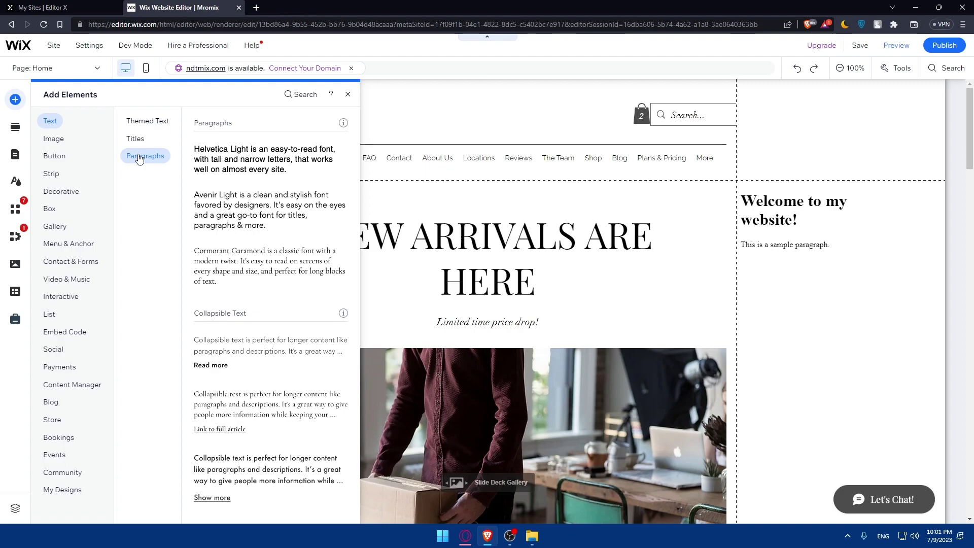
{"action": "left_click", "coordinate": [136, 140]}
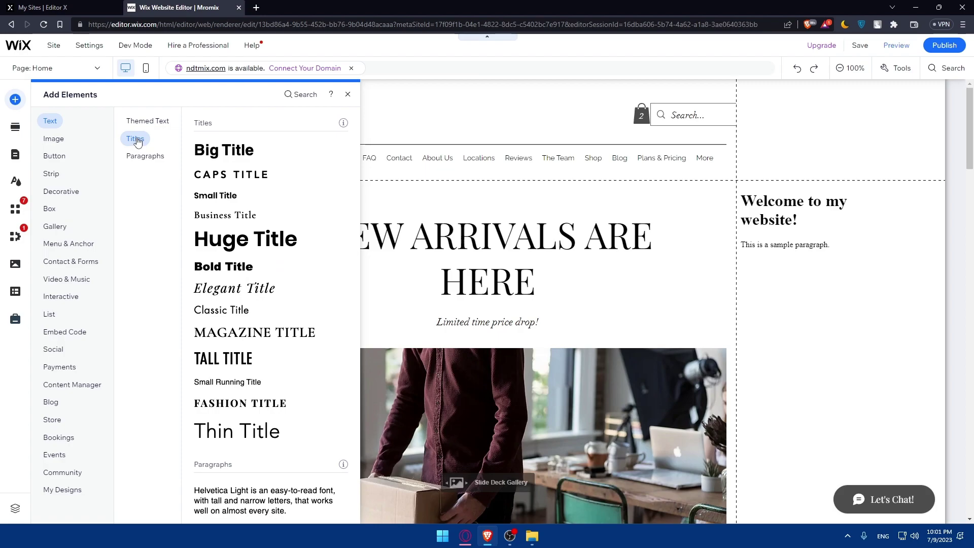
{"action": "left_click", "coordinate": [137, 128]}
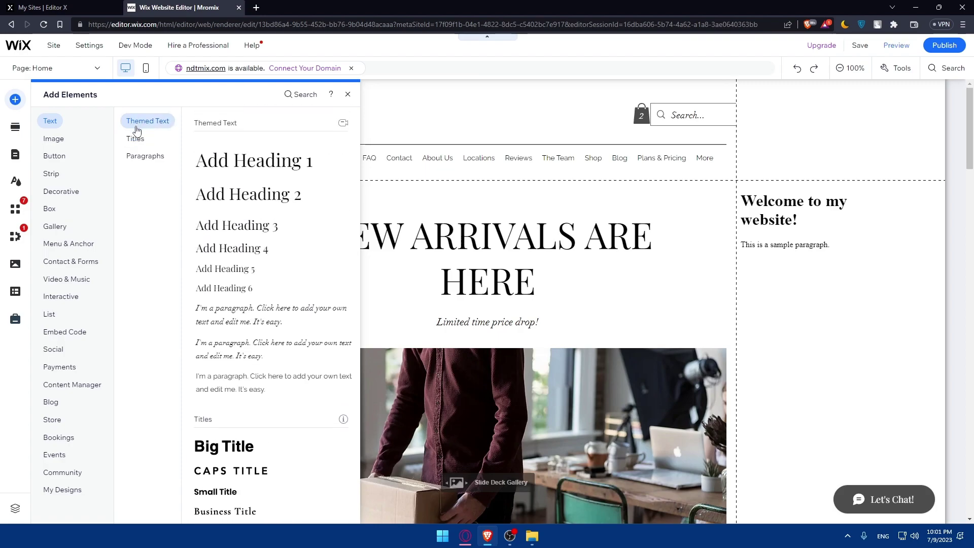
Step: Browse the Image options: Upload & Import, Free from Wix images and Illustrations
{"action": "left_click", "coordinate": [55, 142]}
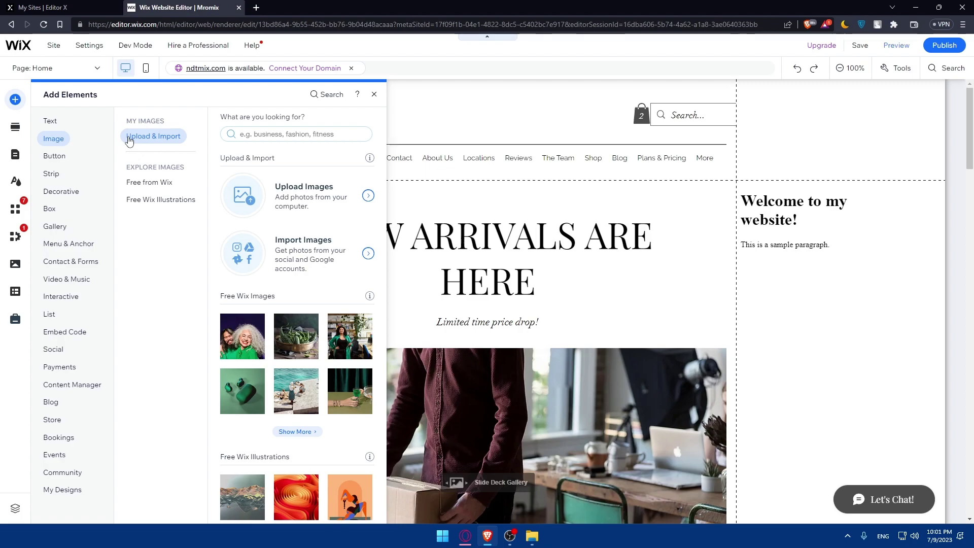
{"action": "left_click", "coordinate": [150, 184]}
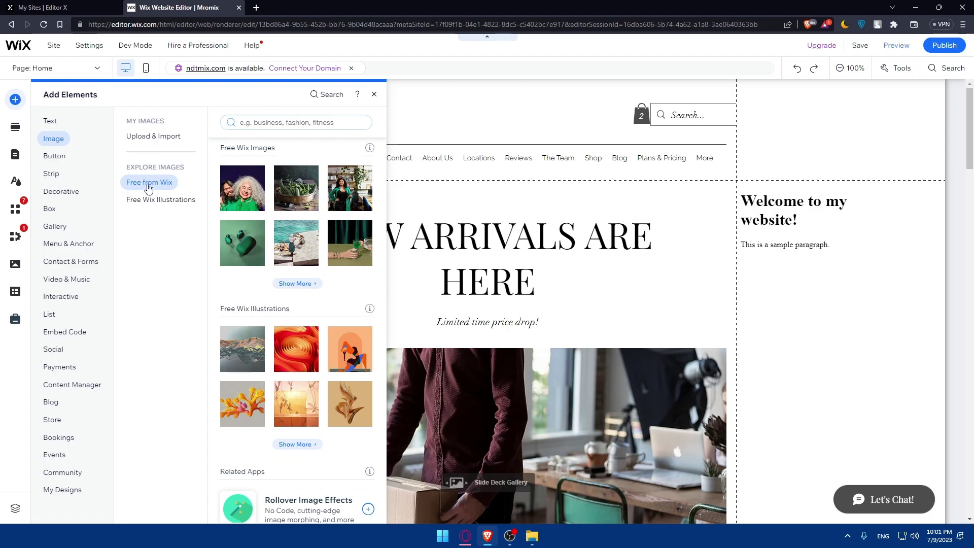
{"action": "left_click", "coordinate": [160, 201]}
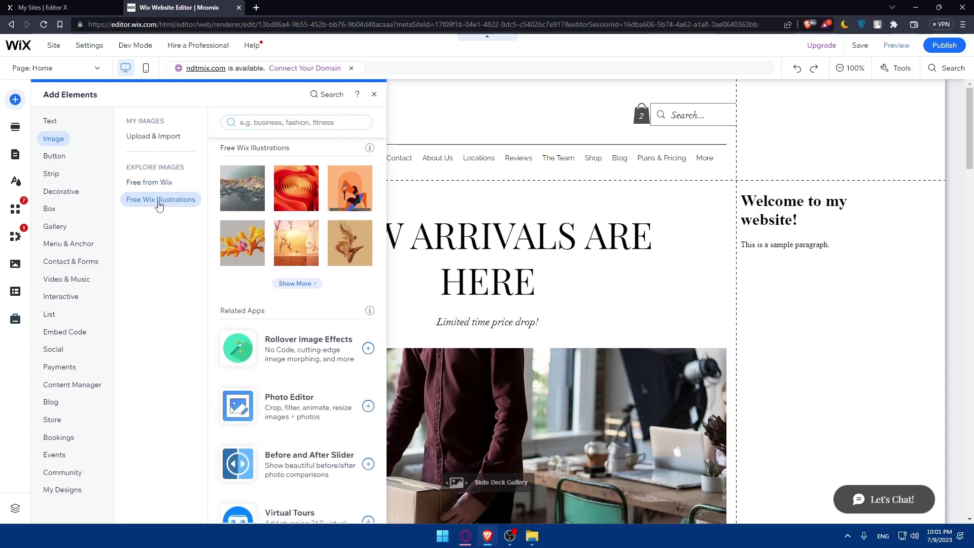
{"action": "left_click", "coordinate": [166, 145]}
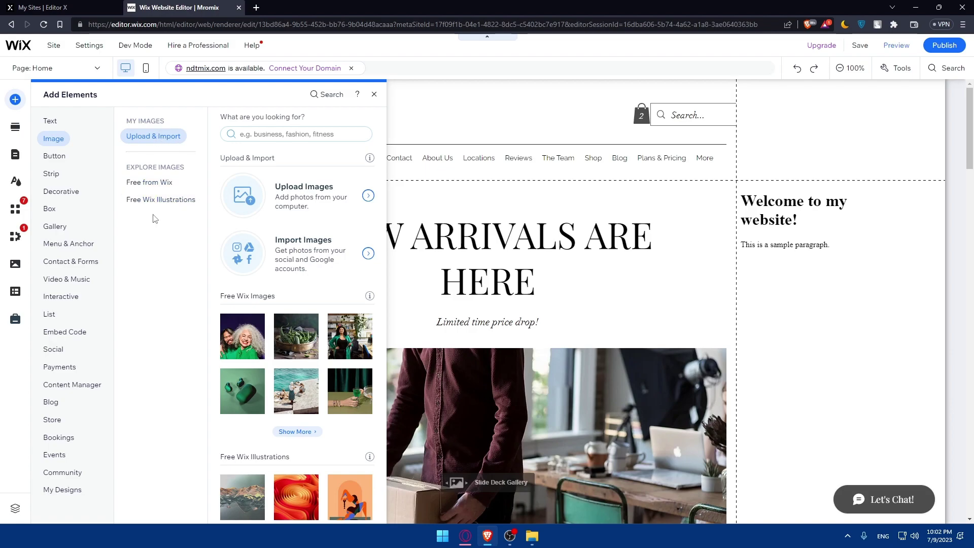
{"action": "left_click", "coordinate": [162, 201]}
Step: Browse the Button designs, including text-and-icon and icon buttons
{"action": "left_click", "coordinate": [53, 158]}
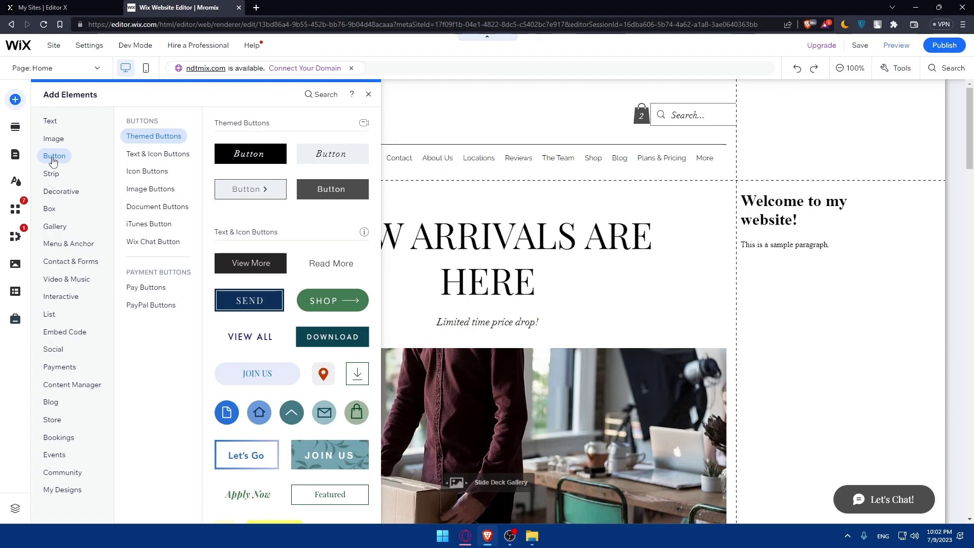
{"action": "left_click", "coordinate": [155, 155]}
{"action": "left_click", "coordinate": [150, 167]}
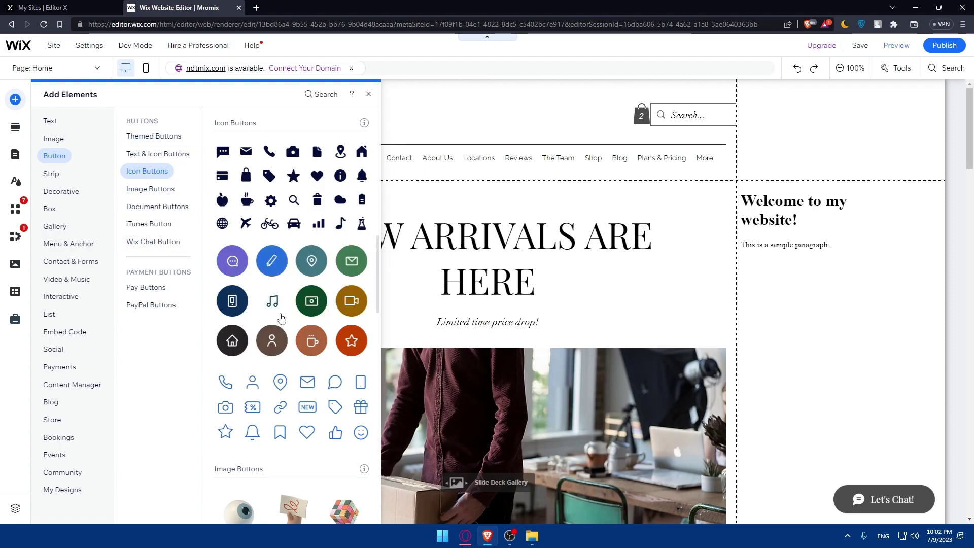
{"action": "scroll", "coordinate": [299, 314], "scroll_direction": "down", "scroll_amount": 15}
{"action": "scroll", "coordinate": [284, 351], "scroll_direction": "up", "scroll_amount": 10}
{"action": "scroll", "coordinate": [284, 352], "scroll_direction": "down", "scroll_amount": 5}
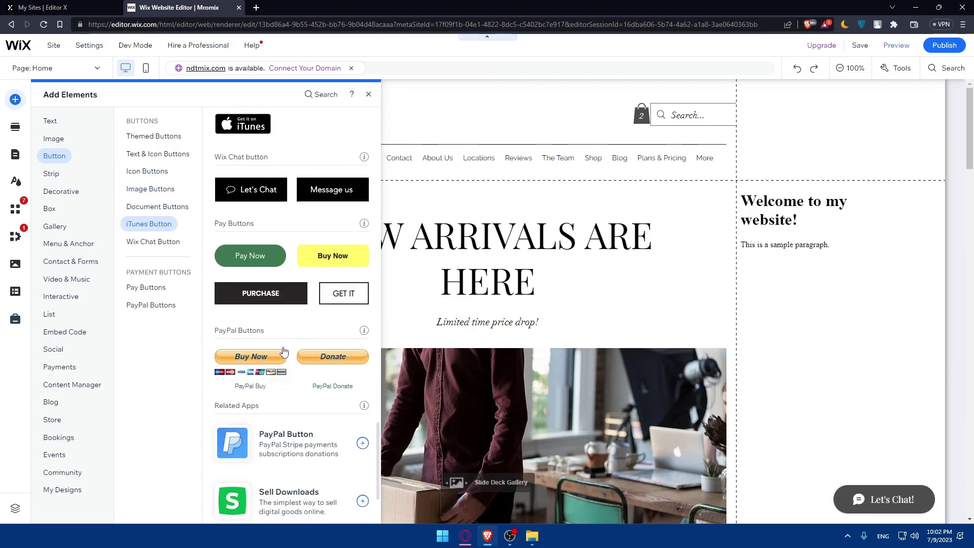
Step: Step through the Strip templates: Featured, About, then Services
{"action": "left_click", "coordinate": [54, 174]}
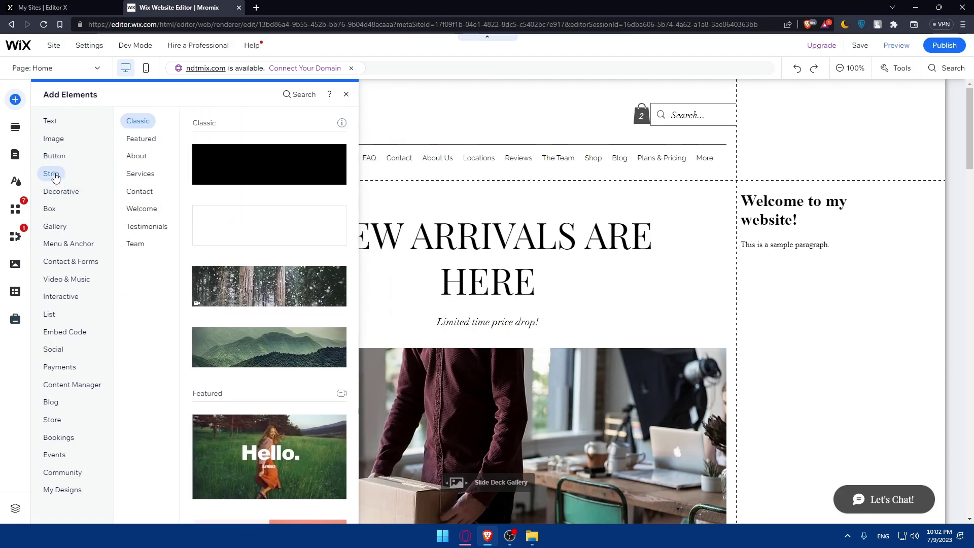
{"action": "left_click", "coordinate": [137, 155]}
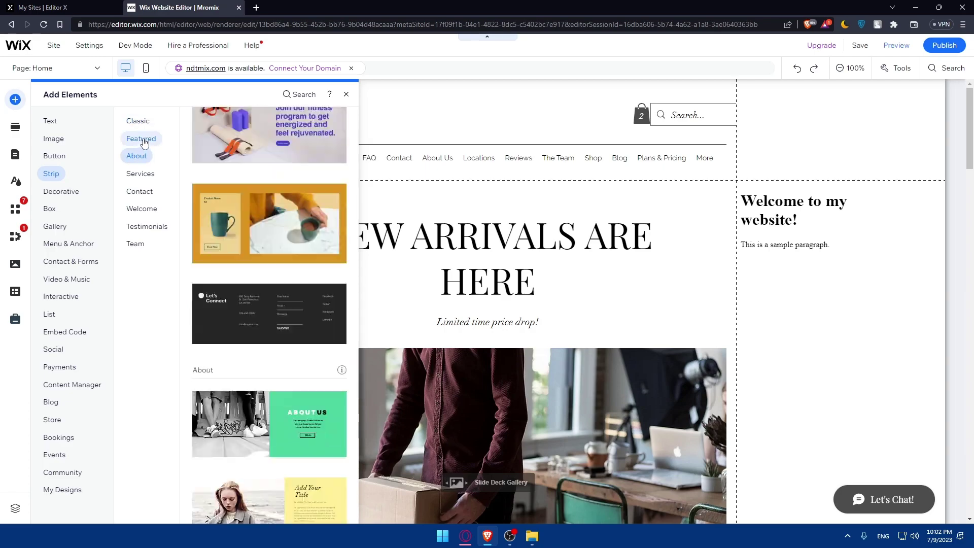
{"action": "left_click", "coordinate": [137, 121]}
{"action": "left_click", "coordinate": [145, 147]}
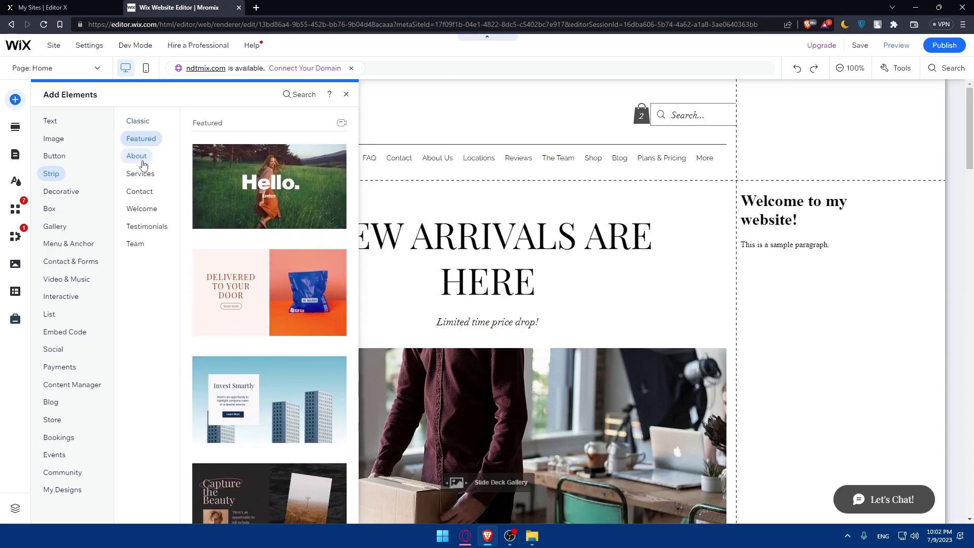
{"action": "left_click", "coordinate": [137, 157]}
{"action": "left_click", "coordinate": [147, 178]}
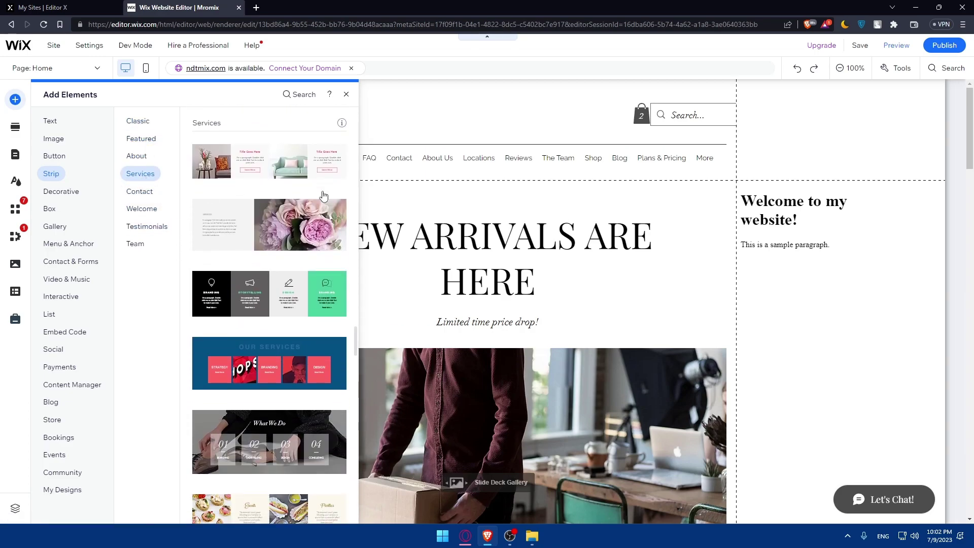
Step: Drag a clock VideoBox from the Shapes section onto the page's far left edge
{"action": "left_click", "coordinate": [61, 191]}
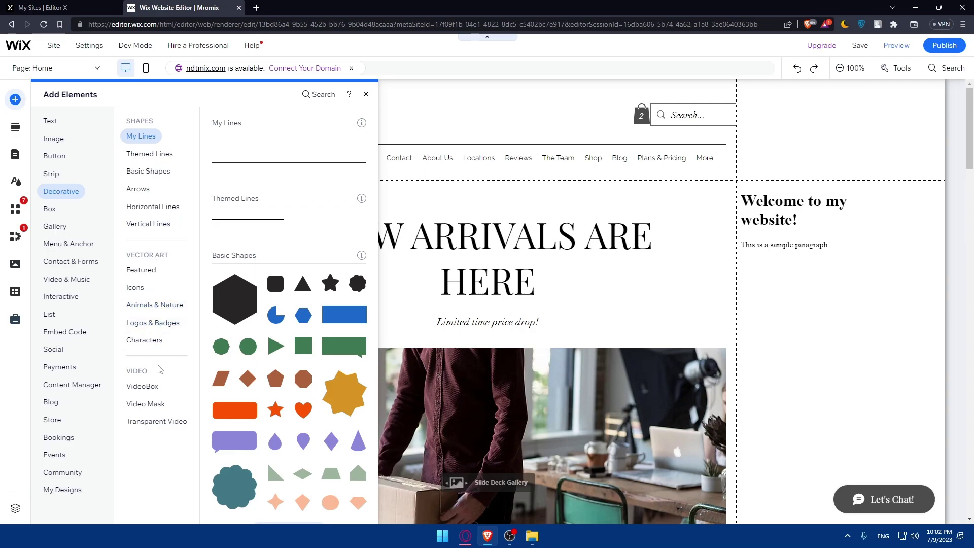
{"action": "left_click", "coordinate": [143, 386]}
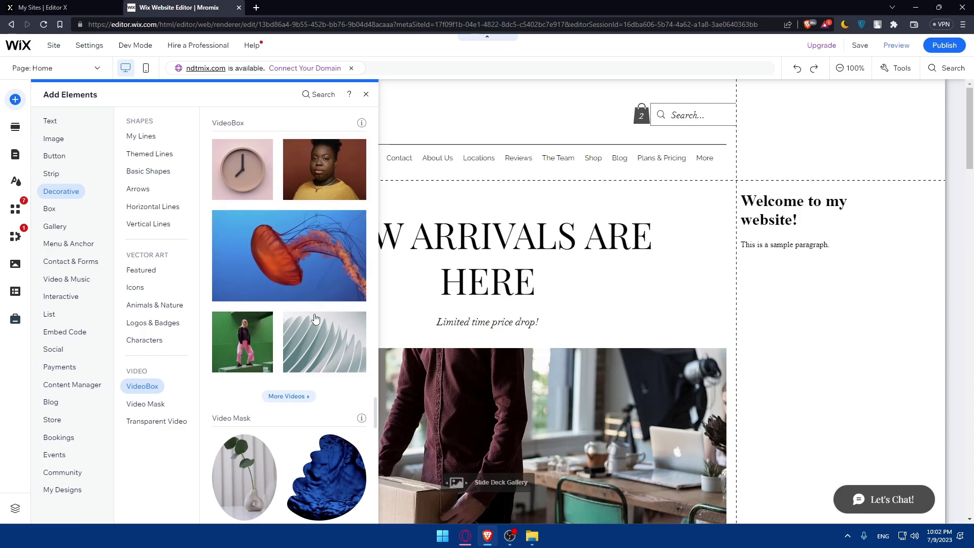
{"action": "left_click_drag", "start_coordinate": [239, 172], "coordinate": [37, 164]}
Step: Select the misplaced clock VideoBox and delete it
{"action": "right_click", "coordinate": [37, 164]}
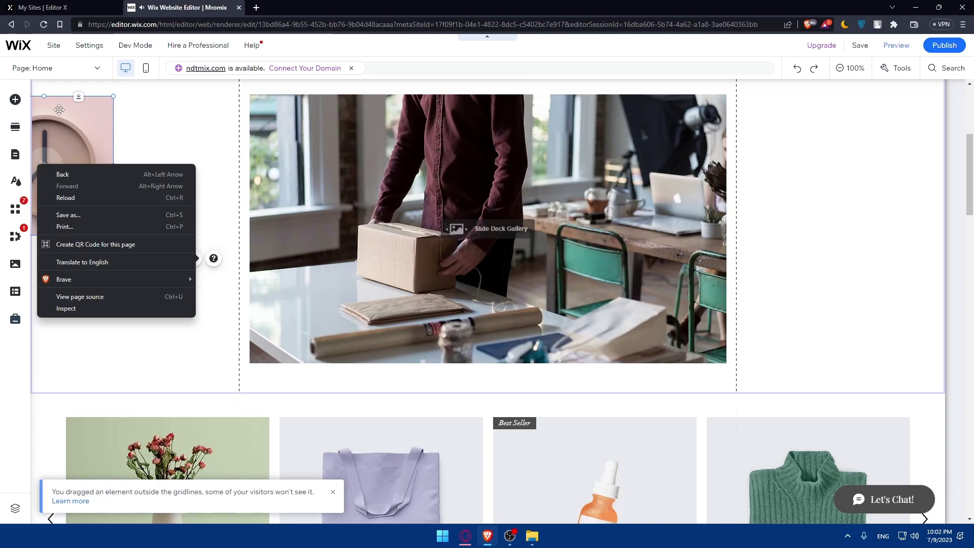
{"action": "left_click", "coordinate": [66, 139]}
{"action": "key", "text": "Delete"}
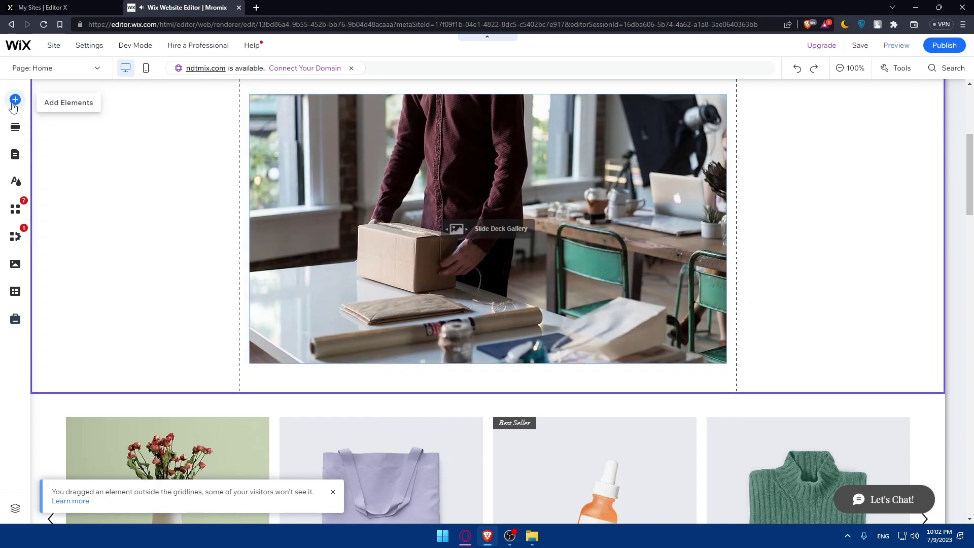
Step: Reopen Add Elements and view Box, Gallery, Menu & Anchor, Contact & Forms, and Video & Music
{"action": "left_click", "coordinate": [16, 100]}
{"action": "left_click", "coordinate": [16, 100]}
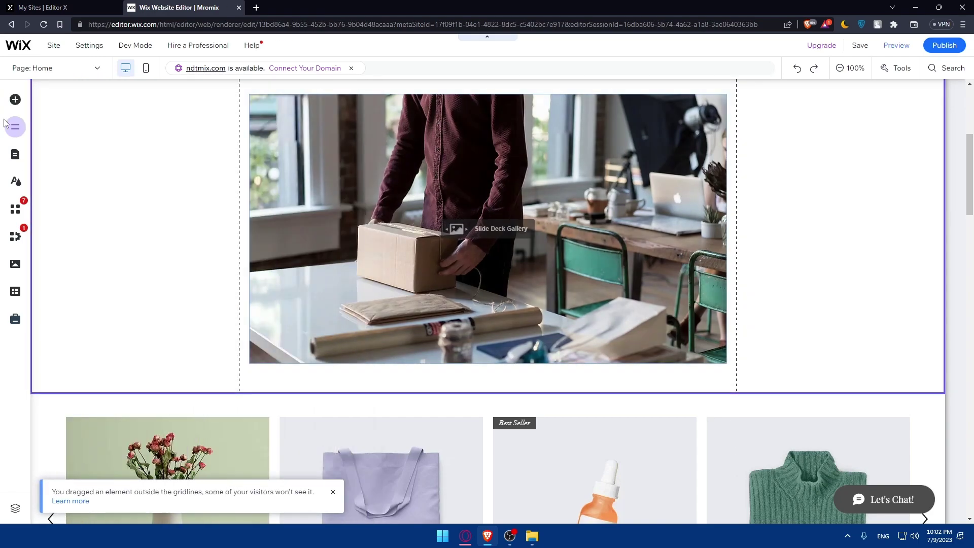
{"action": "left_click", "coordinate": [16, 100]}
{"action": "left_click", "coordinate": [49, 208]}
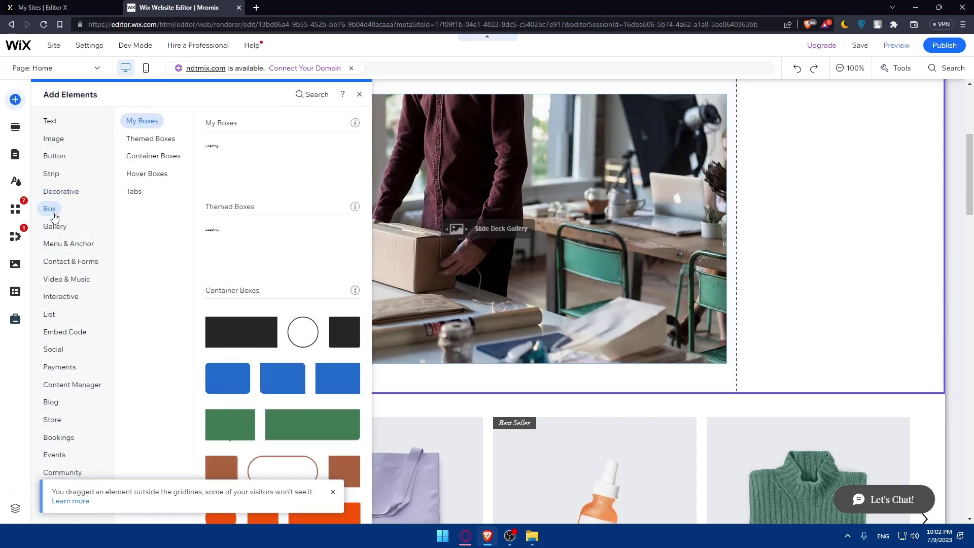
{"action": "left_click", "coordinate": [55, 227]}
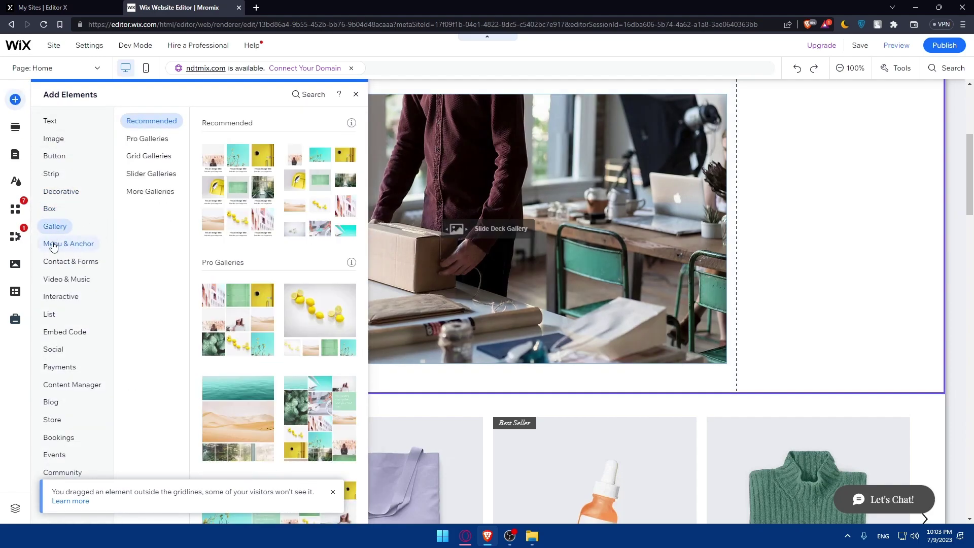
{"action": "left_click", "coordinate": [67, 245]}
{"action": "left_click", "coordinate": [66, 262]}
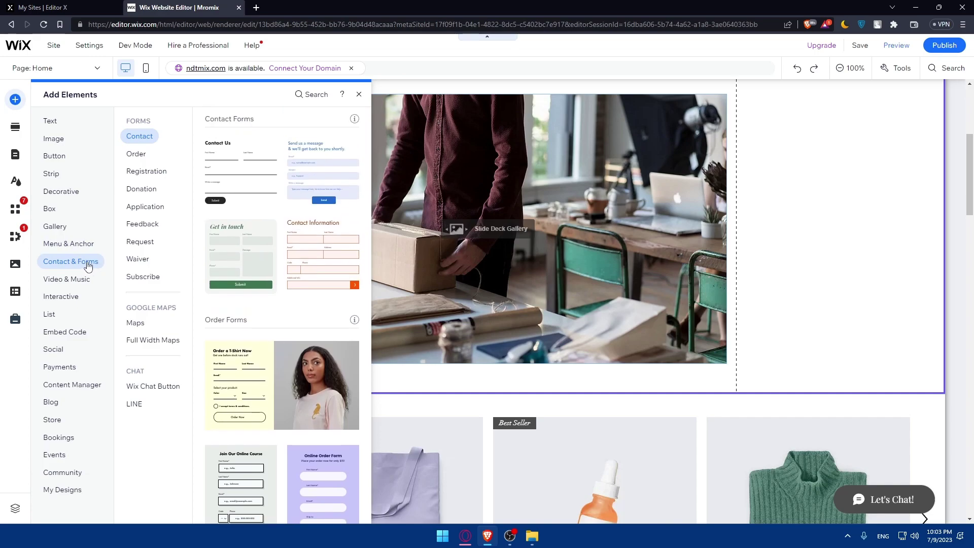
{"action": "left_click", "coordinate": [71, 280]}
Step: Continue through Interactive, Embed Code, Social, Payments and Content Manager elements
{"action": "left_click", "coordinate": [74, 296]}
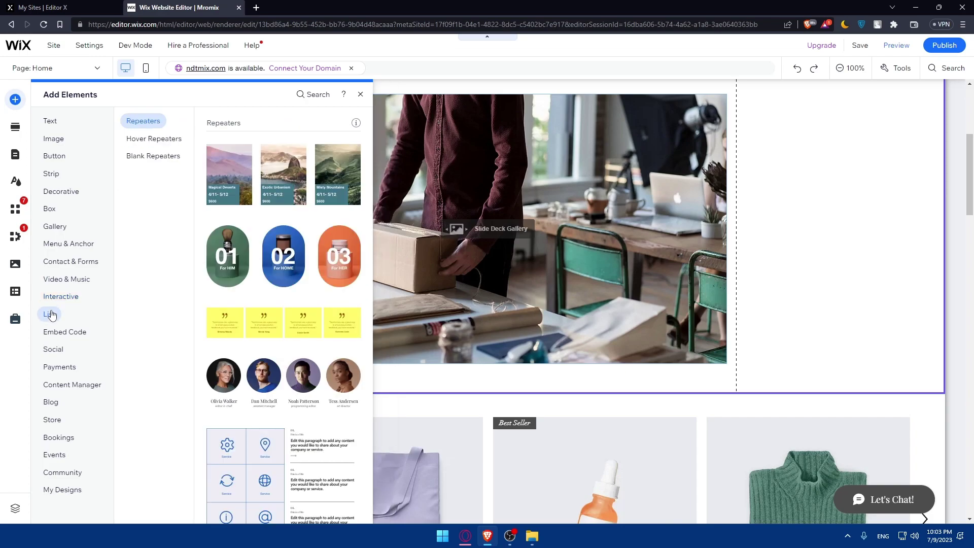
{"action": "left_click", "coordinate": [71, 333]}
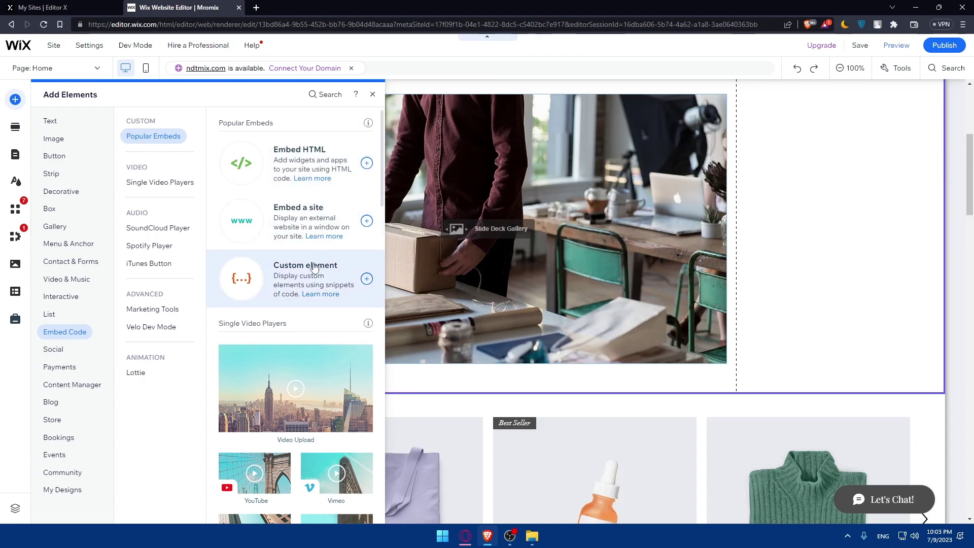
{"action": "left_click", "coordinate": [56, 350]}
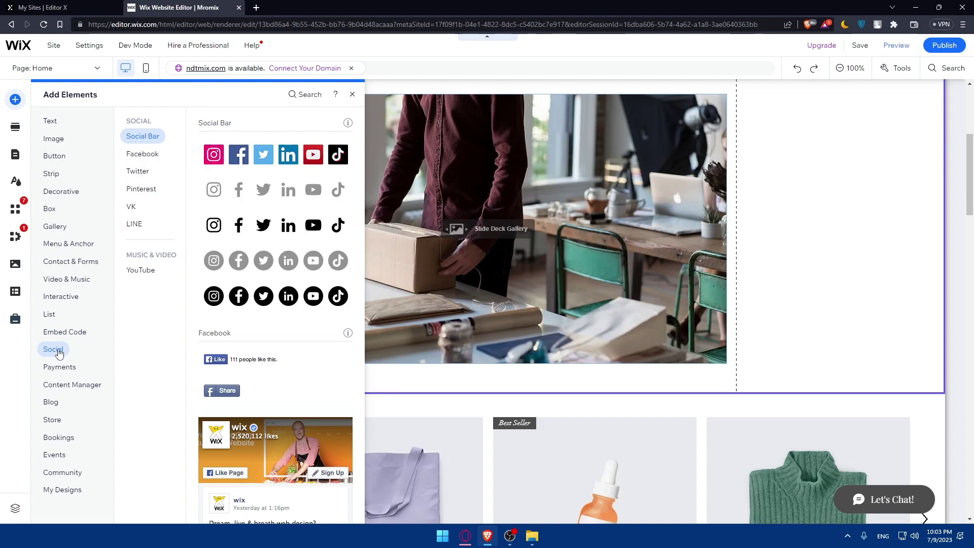
{"action": "left_click", "coordinate": [60, 370]}
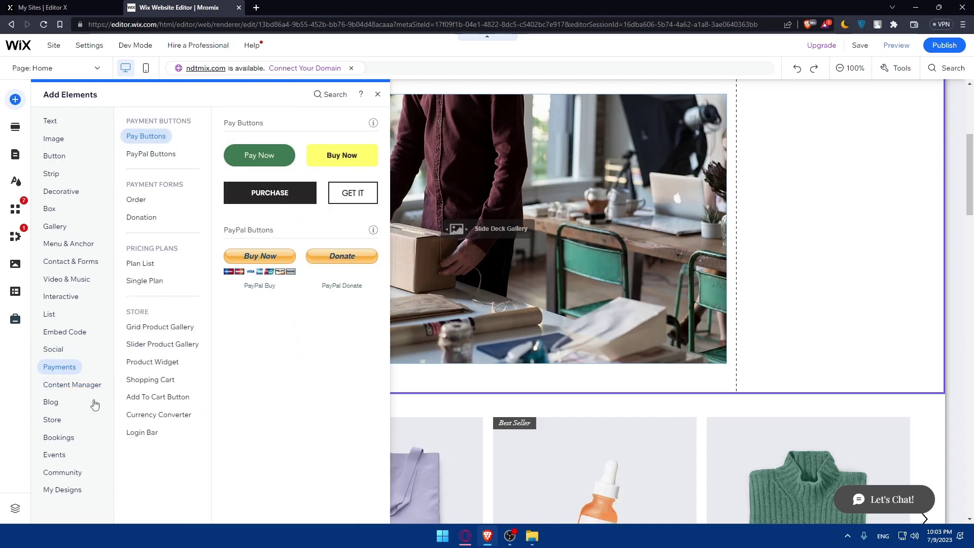
{"action": "left_click", "coordinate": [80, 386]}
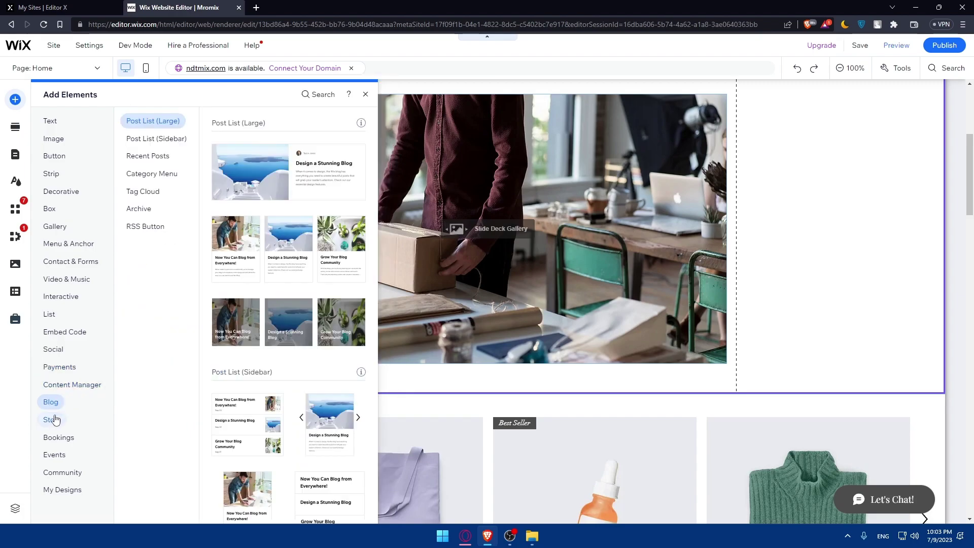
{"action": "mouse_move", "coordinate": [58, 444]}
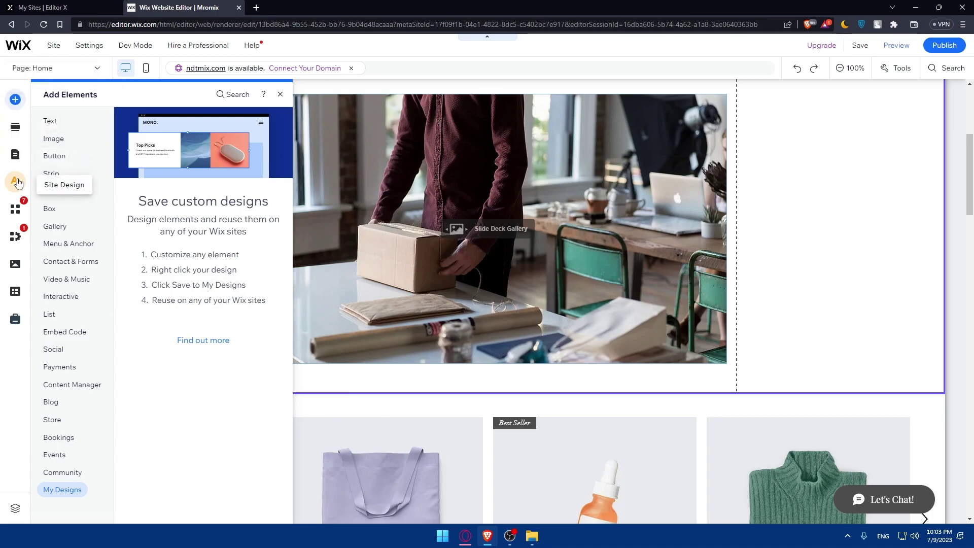
Step: Browse the App Market, My Business, Media and Content Manager panels in turn
{"action": "left_click", "coordinate": [15, 208]}
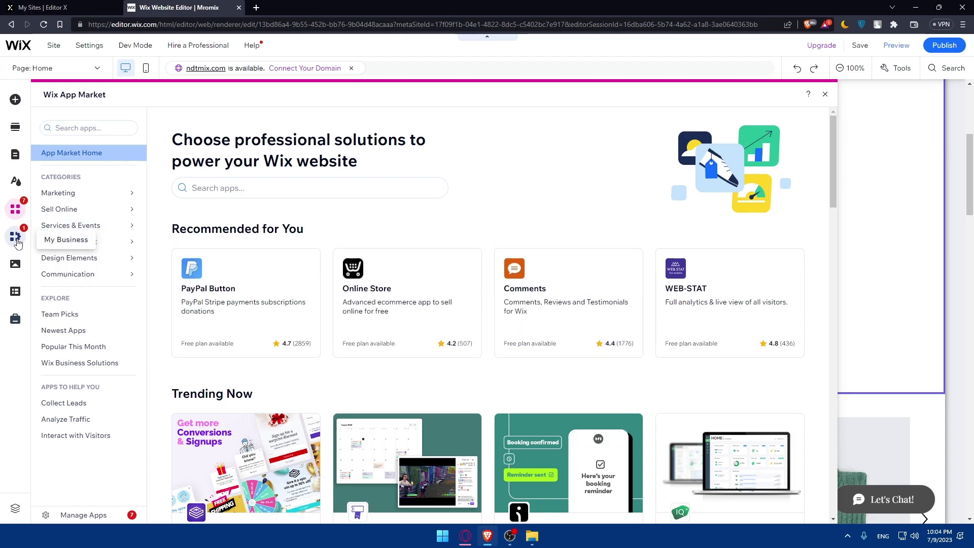
{"action": "left_click", "coordinate": [15, 238]}
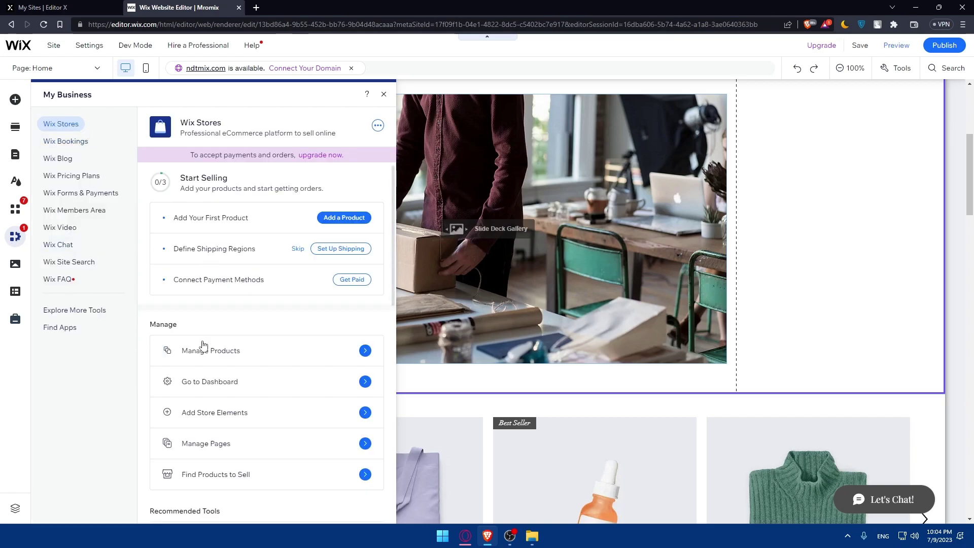
{"action": "left_click", "coordinate": [15, 263]}
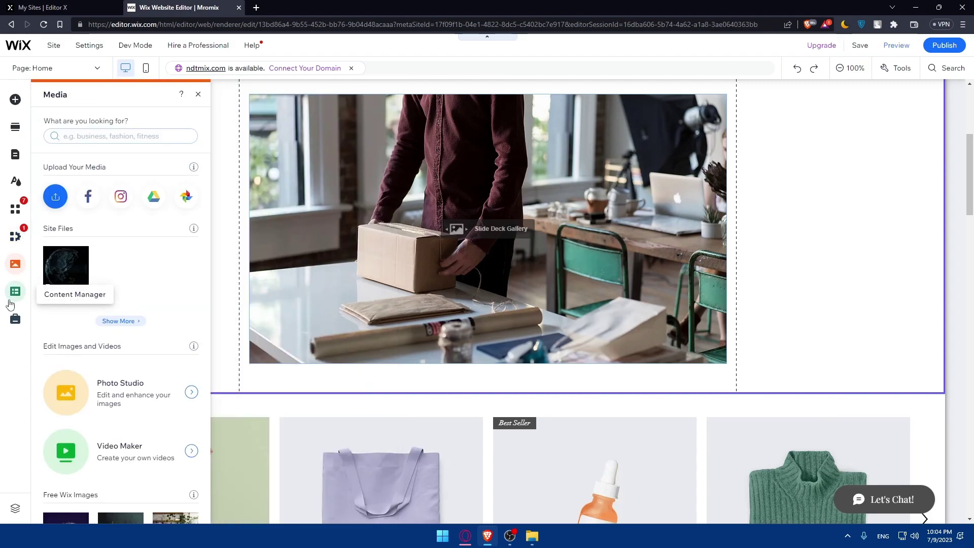
{"action": "left_click", "coordinate": [15, 291]}
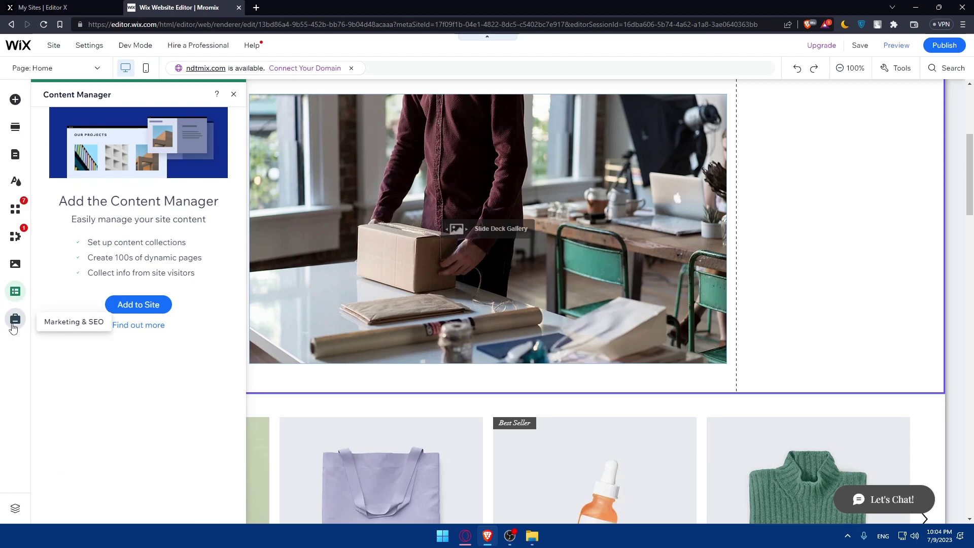
Step: Inspect the Marketing & SEO tools and the page's layer list, then close both panels
{"action": "left_click", "coordinate": [14, 327]}
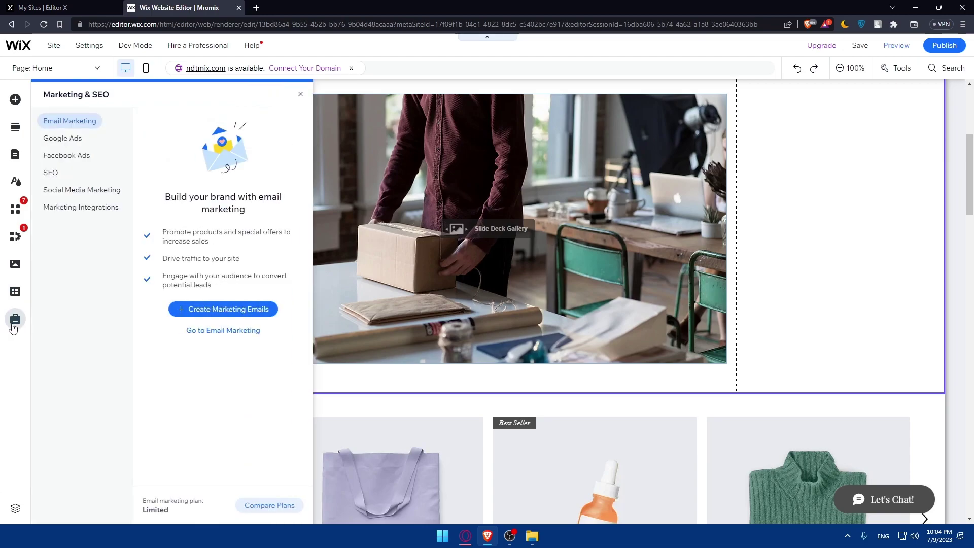
{"action": "left_click", "coordinate": [16, 509]}
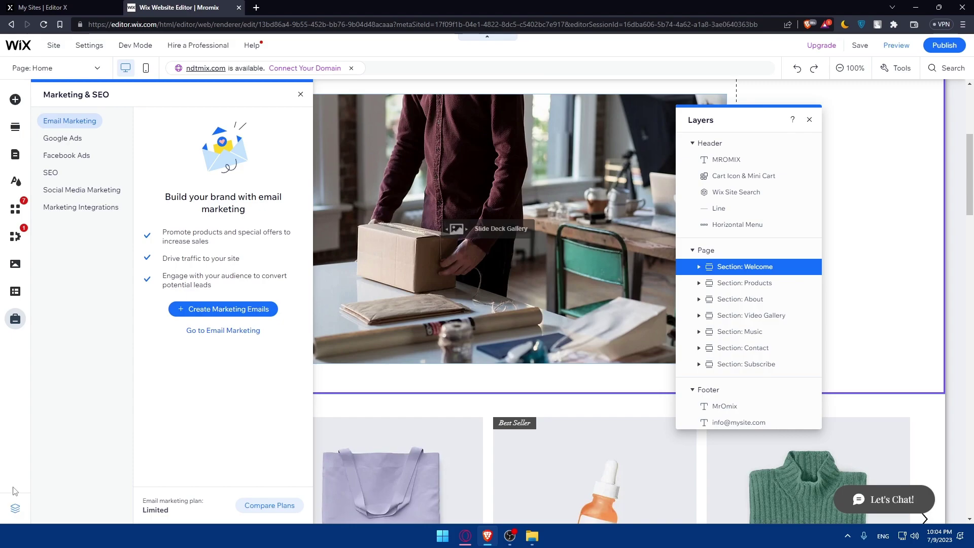
{"action": "scroll", "coordinate": [741, 238], "scroll_direction": "down", "scroll_amount": 1}
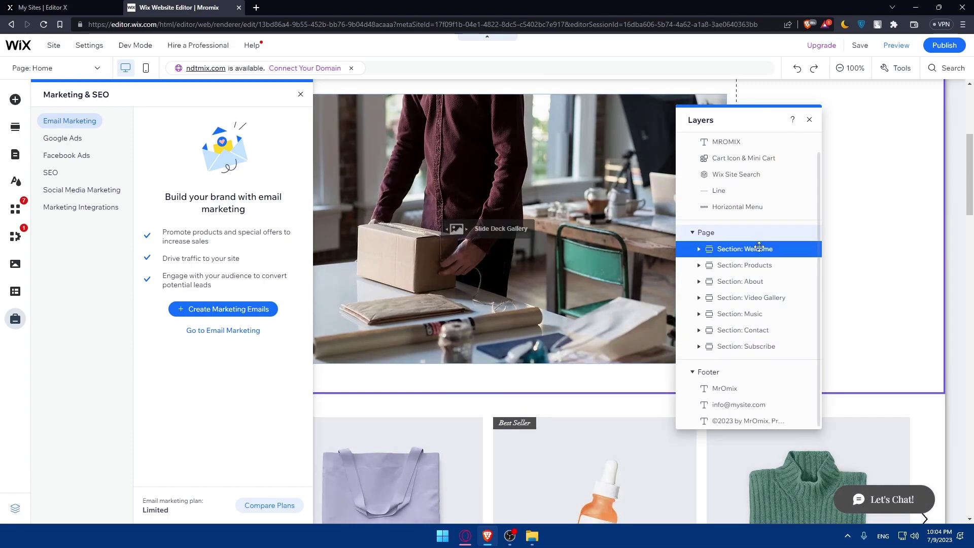
{"action": "left_click", "coordinate": [810, 119]}
{"action": "left_click", "coordinate": [411, 101]}
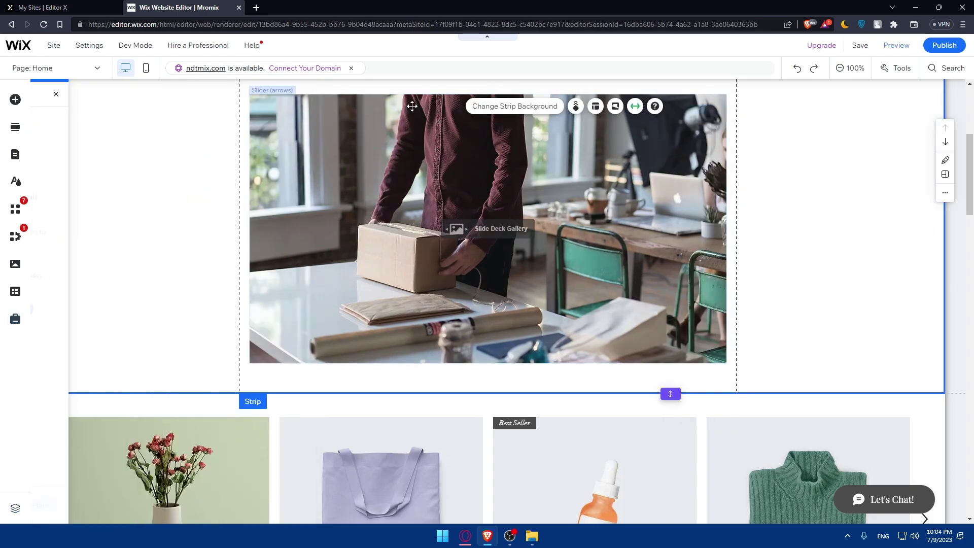
{"action": "scroll", "coordinate": [416, 202], "scroll_direction": "up", "scroll_amount": 5}
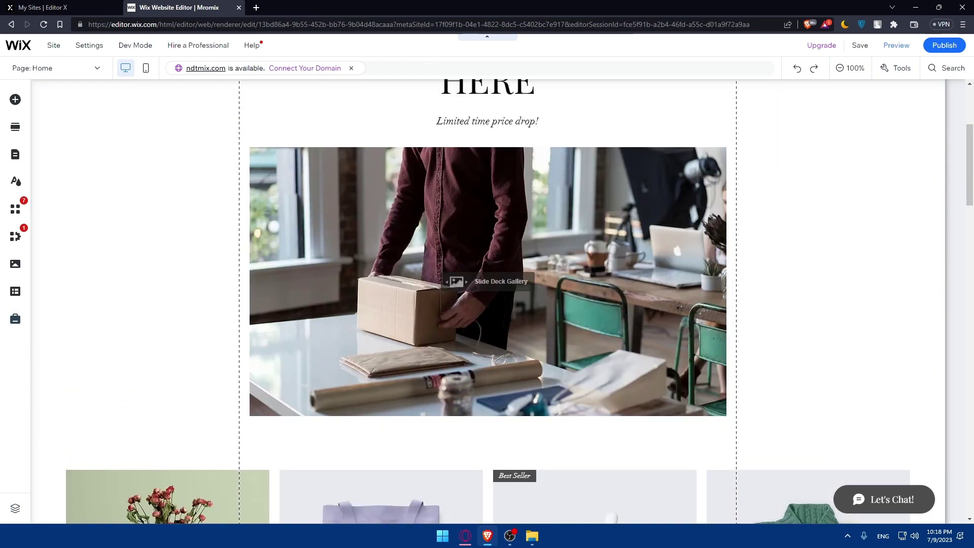
{"action": "scroll", "coordinate": [276, 270], "scroll_direction": "up", "scroll_amount": 4}
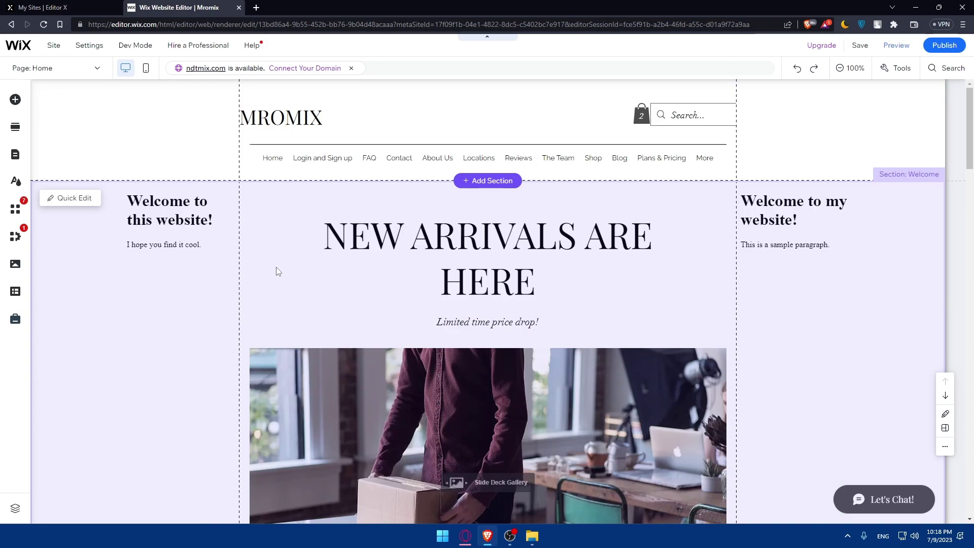